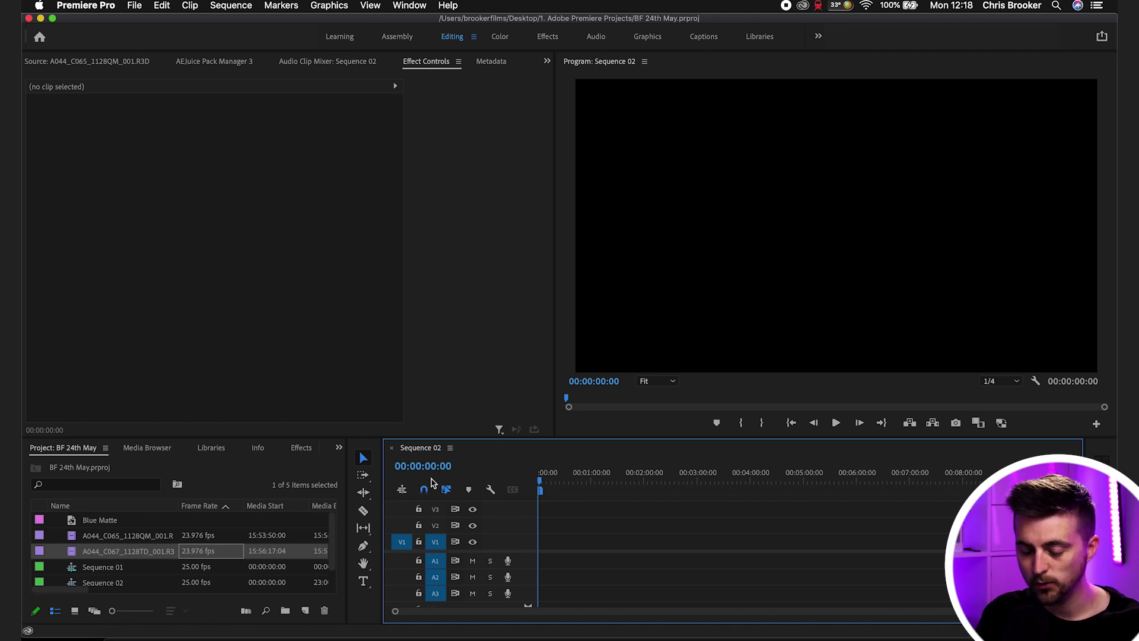
# Create a new 1920×1080 Black Video item in the Project panel
pyautogui.click(64, 455)
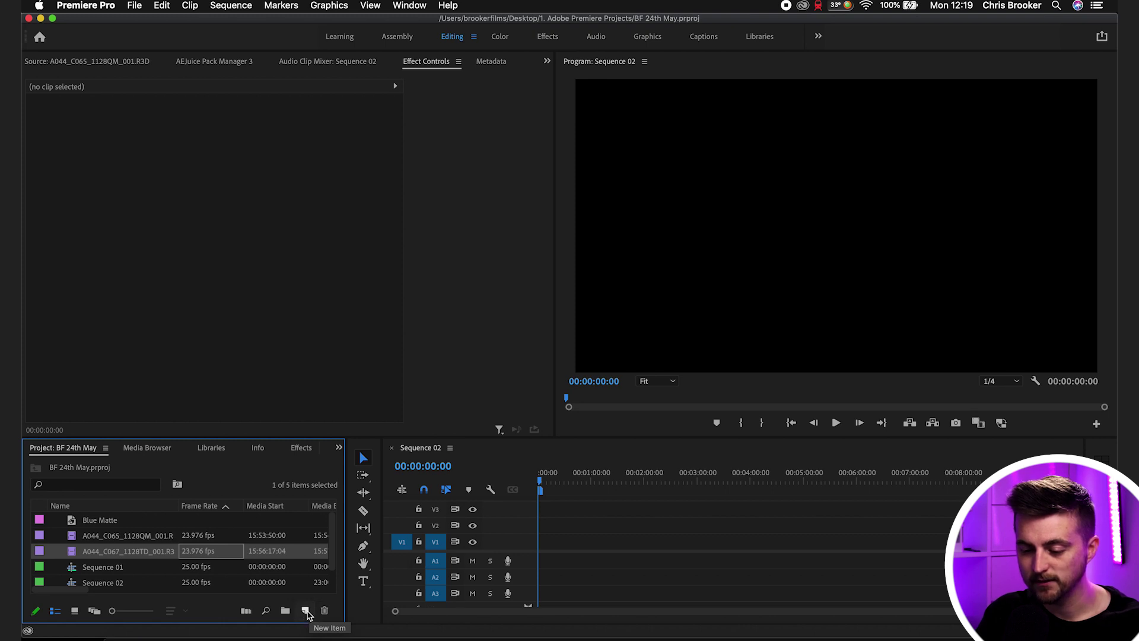
pyautogui.click(306, 611)
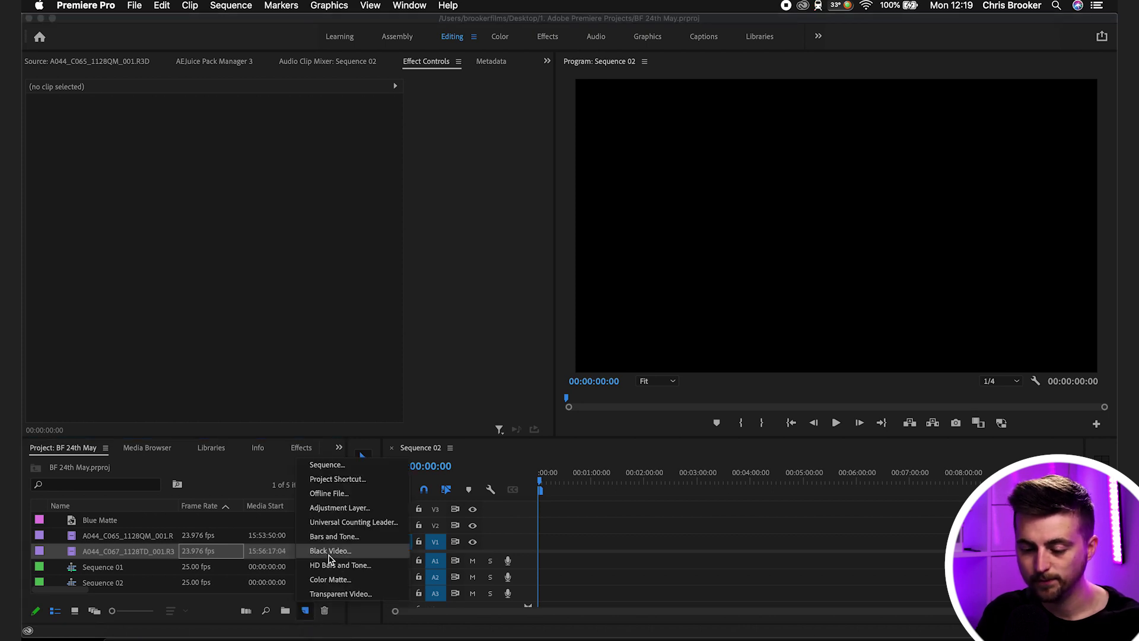
pyautogui.press('Escape')
pyautogui.scroll(-1, 266, 557)
pyautogui.click(89, 578)
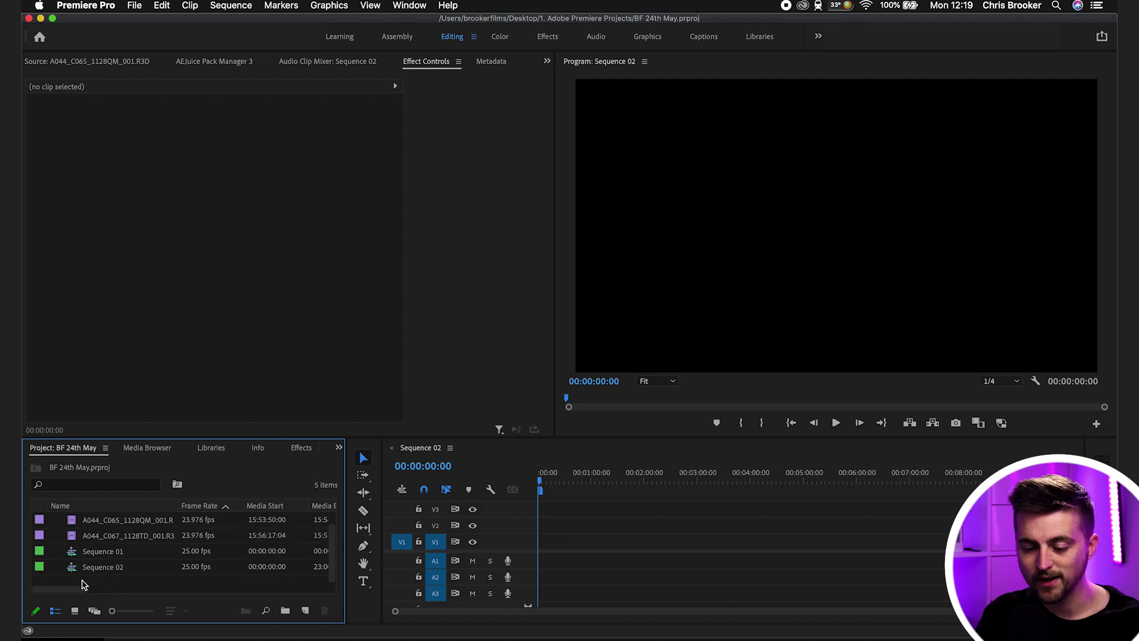
pyautogui.rightClick(84, 579)
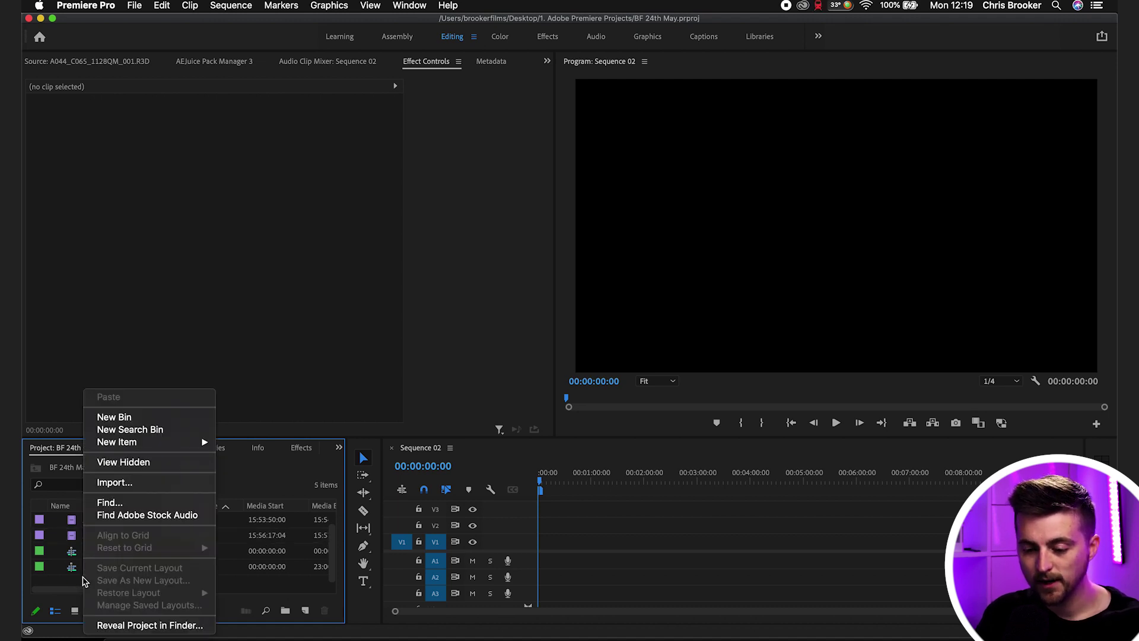
pyautogui.moveTo(190, 444)
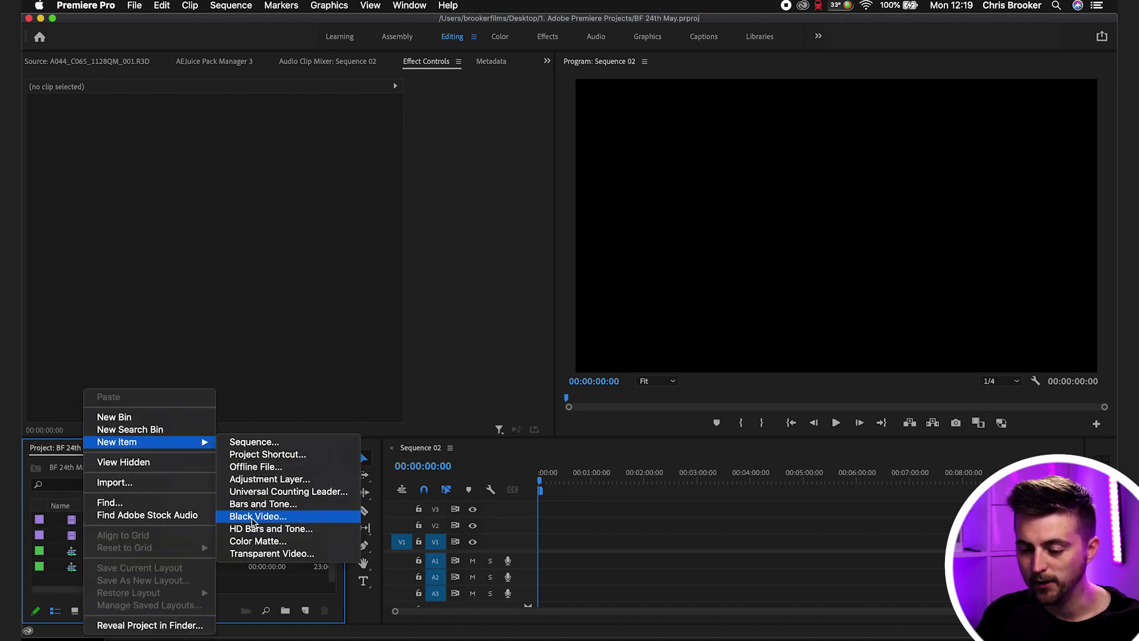
pyautogui.click(252, 517)
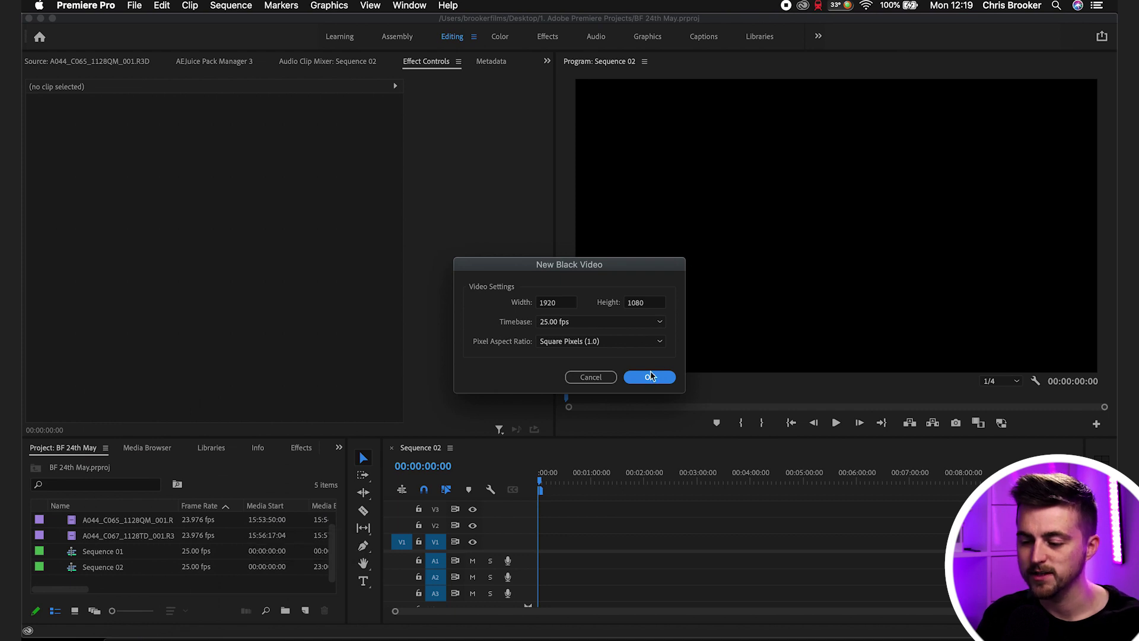
pyautogui.click(649, 378)
# Place the Black Video clip on track V1 and extend it to 00:00:30:00
pyautogui.moveTo(122, 519); pyautogui.dragTo(525, 542)
pyautogui.moveTo(569, 473); pyautogui.dragTo(751, 480)
pyautogui.moveTo(573, 540); pyautogui.dragTo(749, 534)
pyautogui.moveTo(735, 470); pyautogui.dragTo(498, 514)
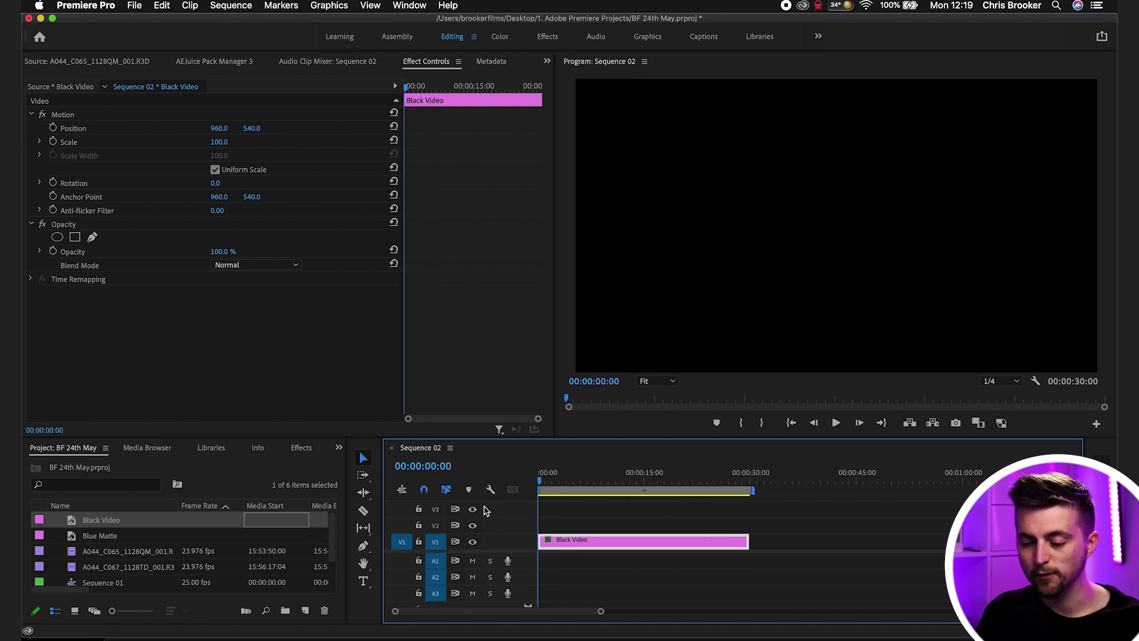
# Filter the Effects panel search with 'grad' to list the gradient effects
pyautogui.click(300, 449)
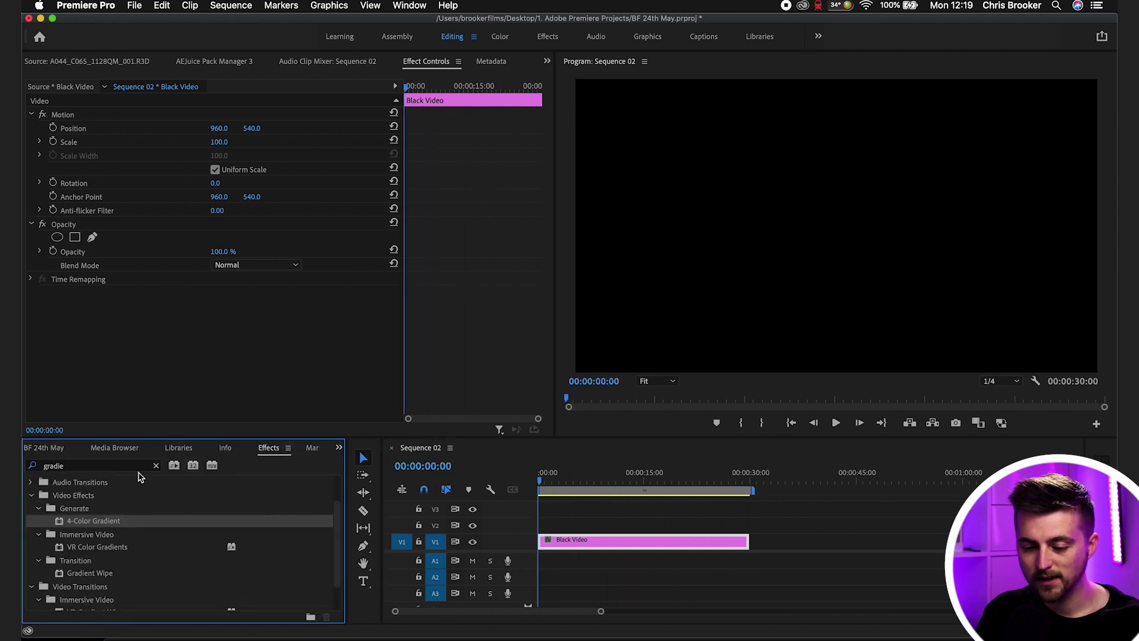
pyautogui.click(65, 469)
pyautogui.press('BackSpace')
pyautogui.press('BackSpace')
pyautogui.write('el')
pyautogui.press('Return')
pyautogui.click(57, 467)
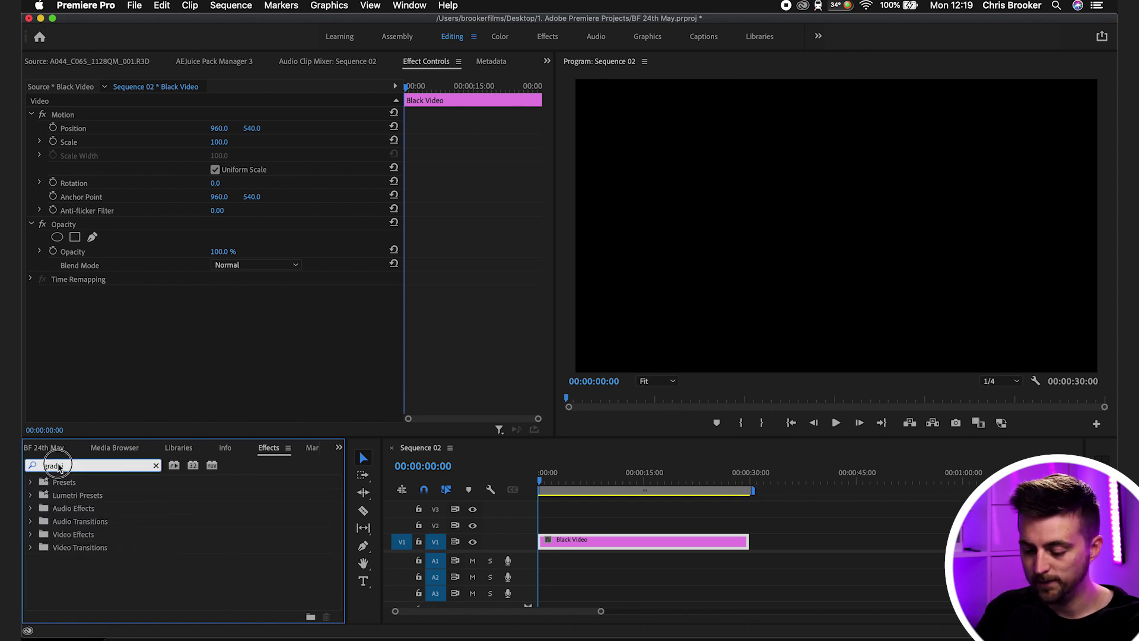
pyautogui.press('BackSpace')
pyautogui.press('BackSpace')
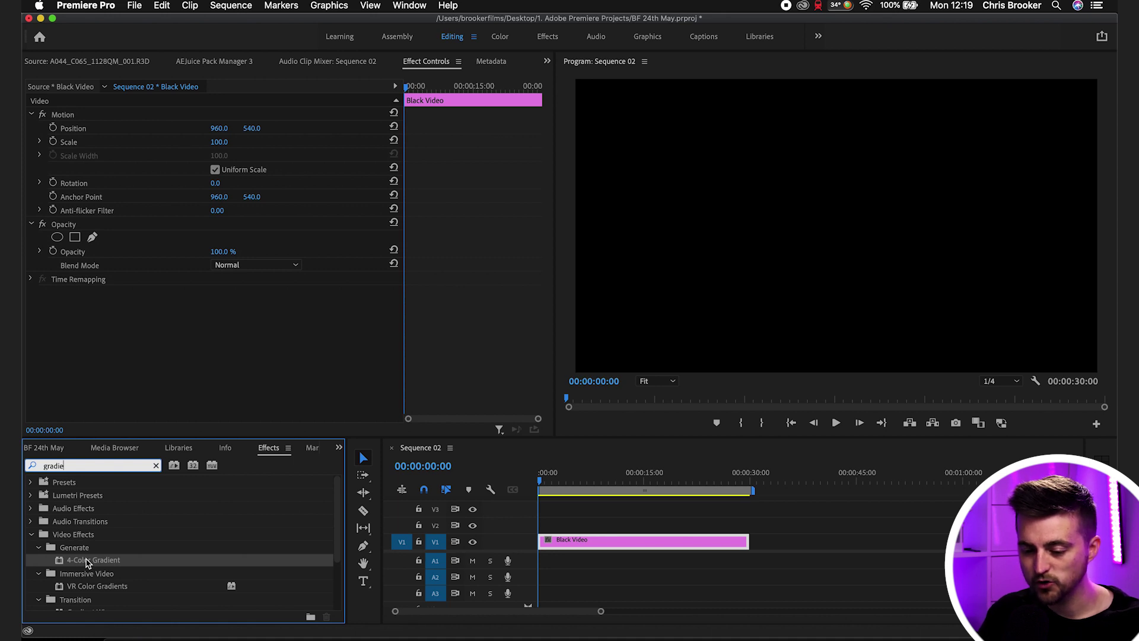
# Apply 4-Color Gradient to the Black Video clip and scrub the preview back to the start
pyautogui.moveTo(87, 563); pyautogui.dragTo(582, 540)
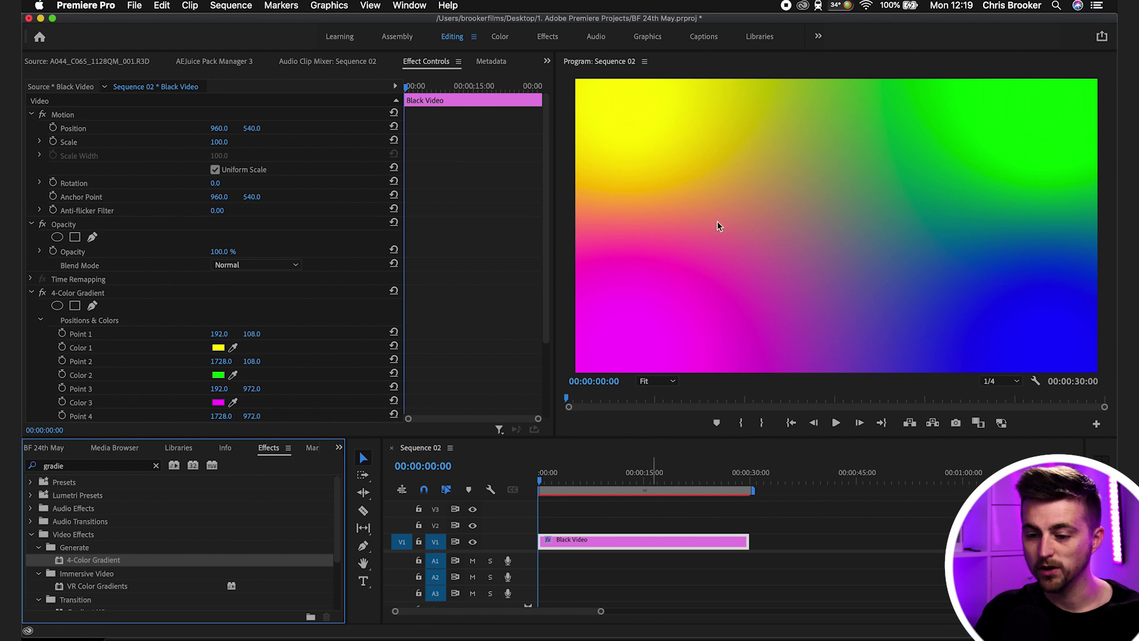
pyautogui.scroll(-5, 465, 246)
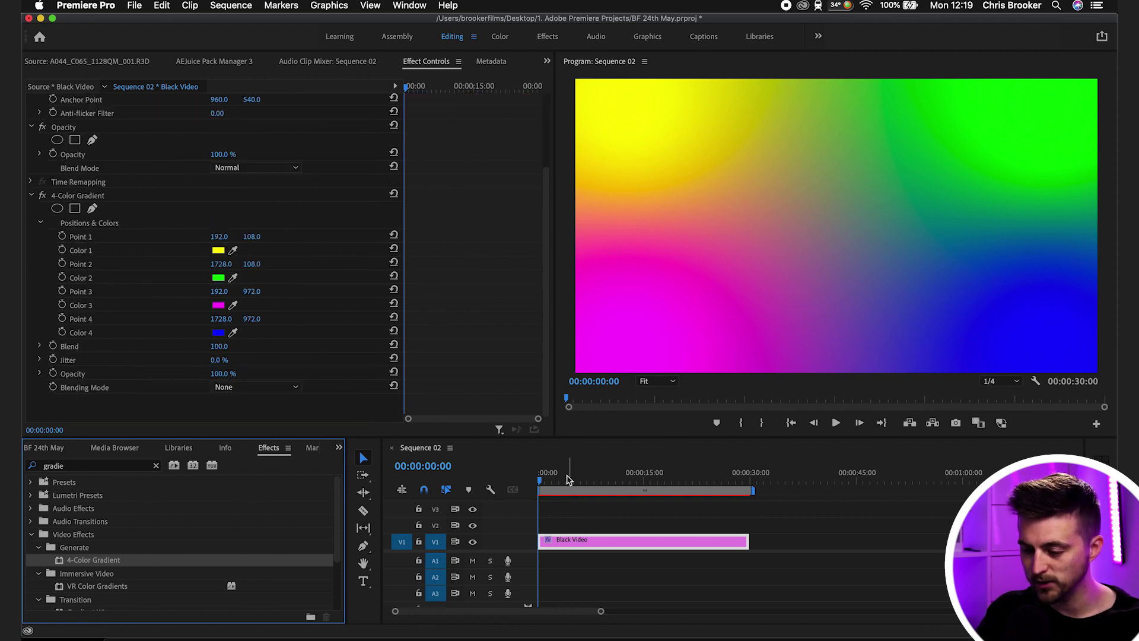
pyautogui.moveTo(552, 482); pyautogui.dragTo(475, 491)
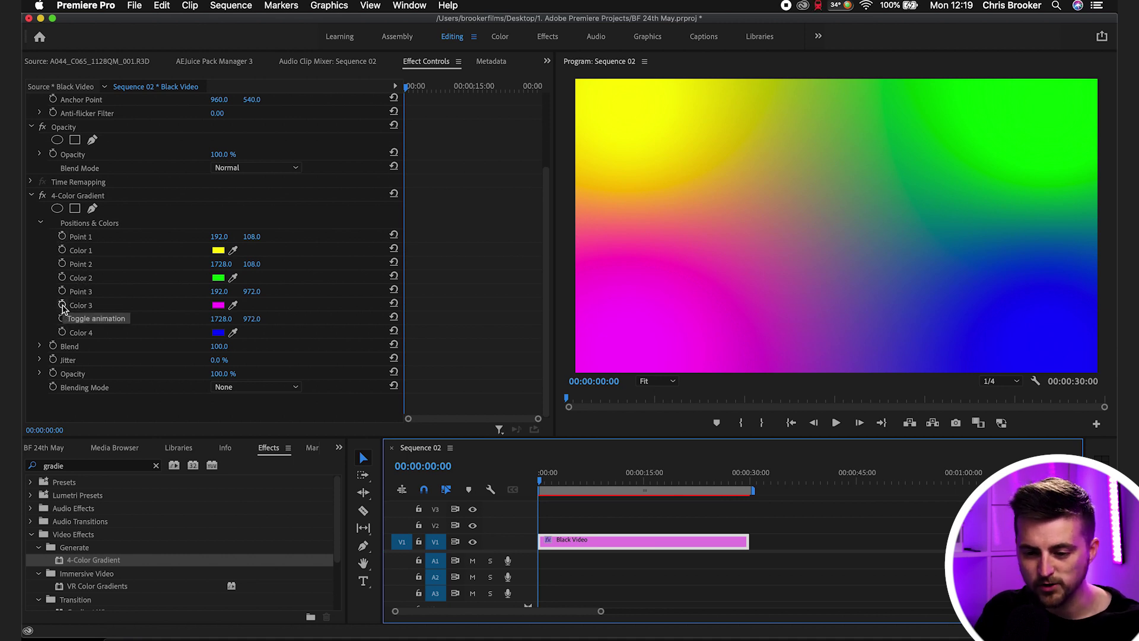
# Turn on keyframing for Point 1–4 and Color 1–4 of the 4-Color Gradient
pyautogui.click(62, 237)
pyautogui.click(62, 250)
pyautogui.click(62, 264)
pyautogui.click(61, 278)
pyautogui.click(62, 291)
pyautogui.click(62, 305)
pyautogui.click(62, 320)
pyautogui.click(61, 332)
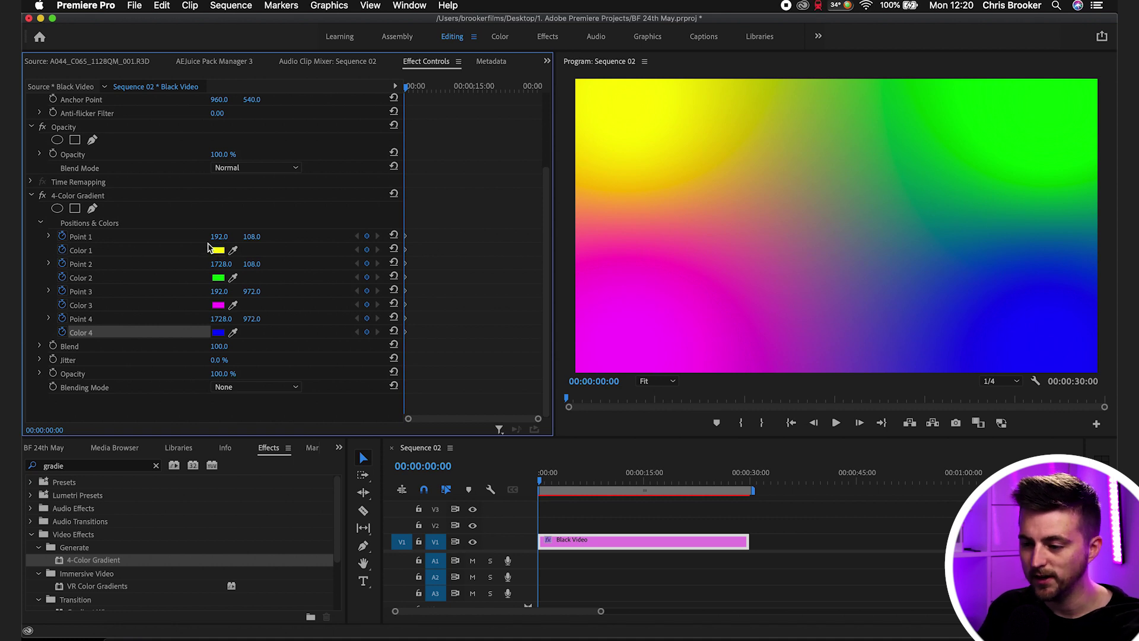
# Change Color 1 to purple and Color 2 to dark violet
pyautogui.click(219, 249)
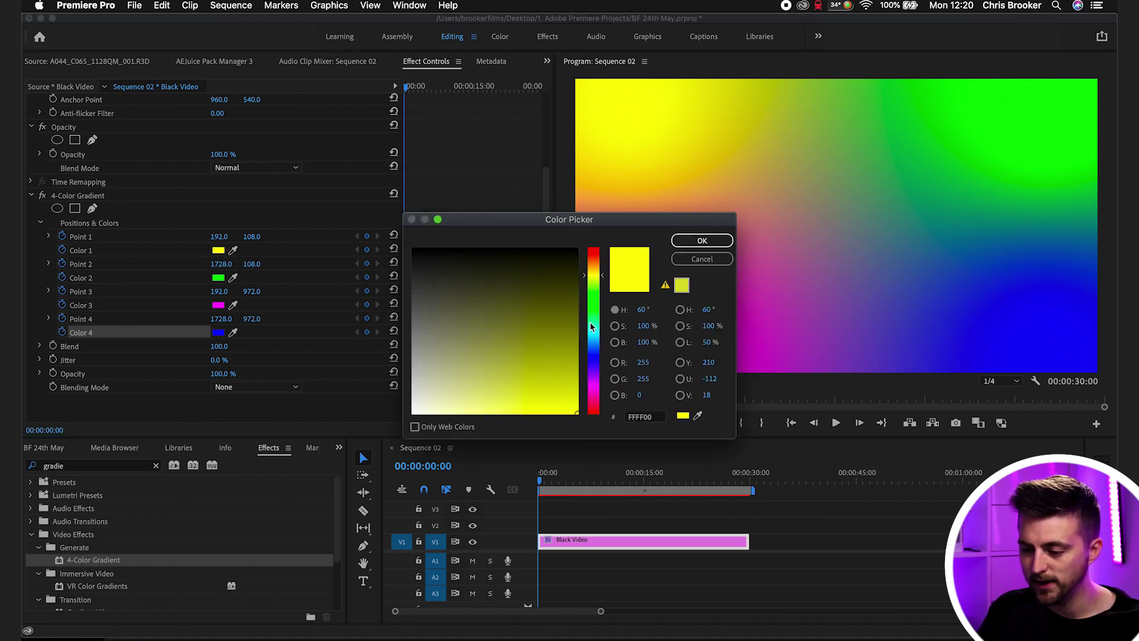
pyautogui.moveTo(590, 332); pyautogui.dragTo(577, 414)
pyautogui.click(702, 241)
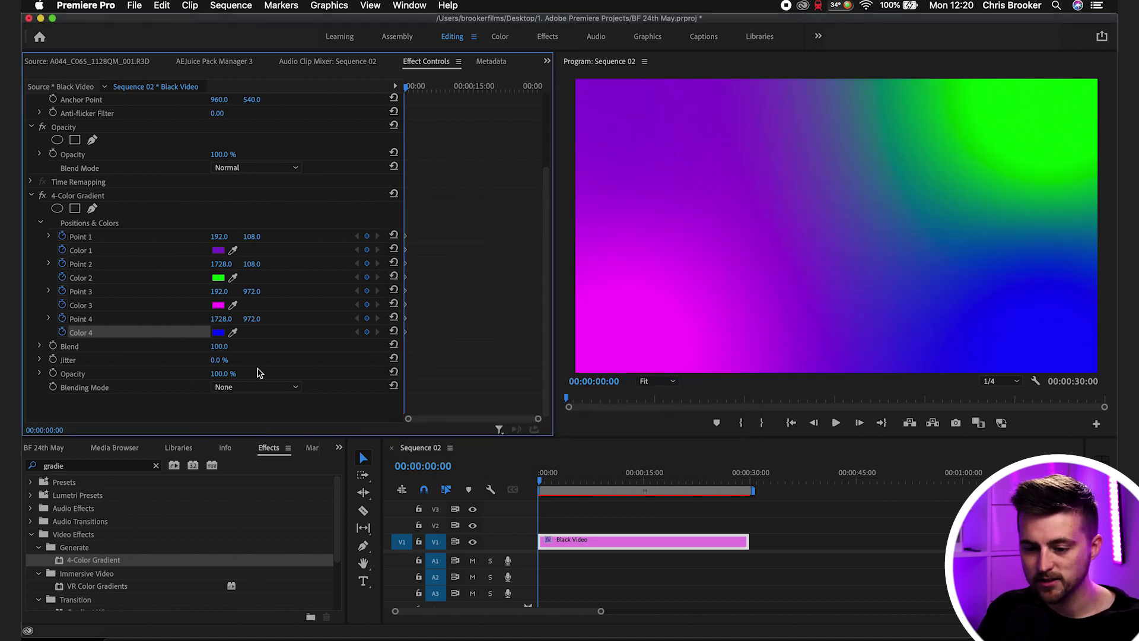
pyautogui.click(218, 278)
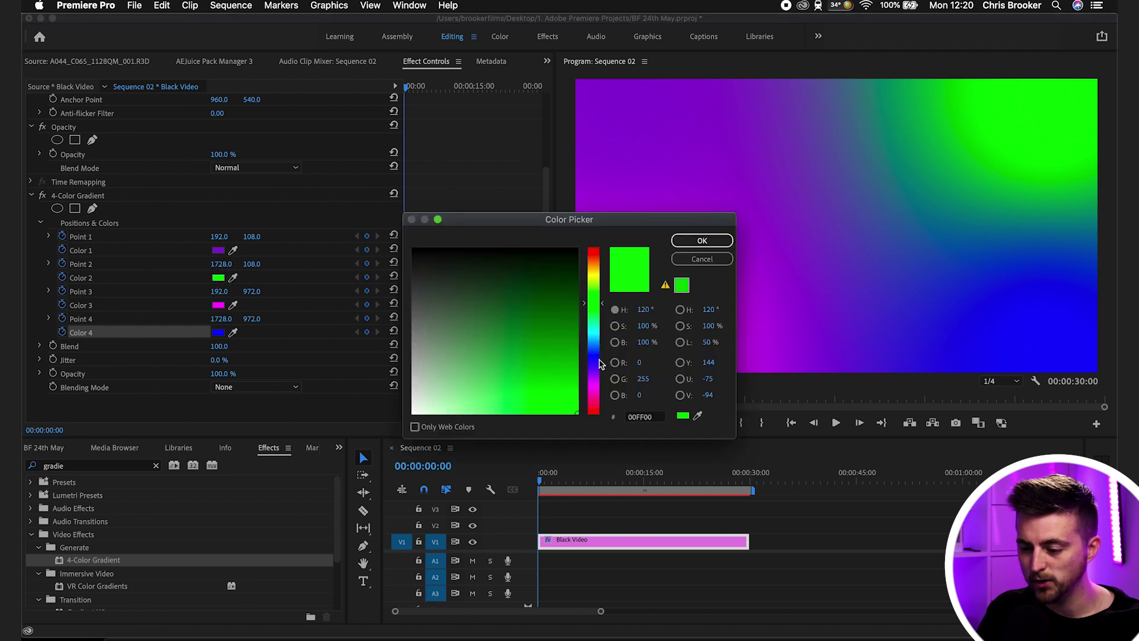
pyautogui.moveTo(593, 359)
pyautogui.mouseDown()
pyautogui.moveTo(587, 382)
pyautogui.moveTo(550, 292)
pyautogui.mouseUp()
pyautogui.click(702, 240)
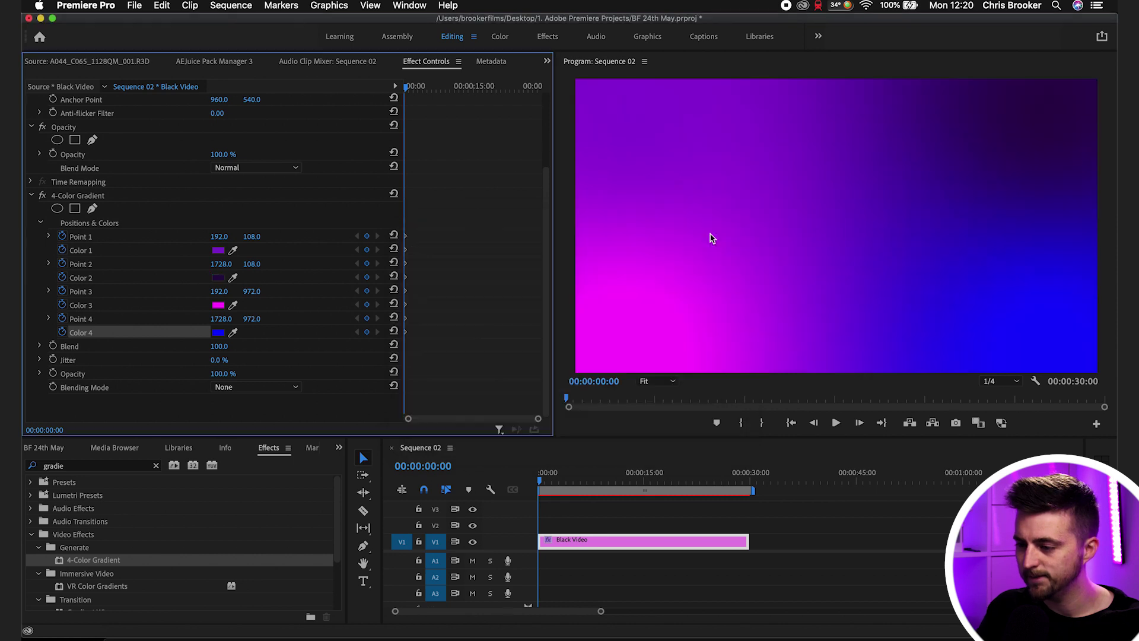
# Make Color 3 a muted purple at hue 285° and Color 4 a deep purple
pyautogui.click(218, 305)
pyautogui.click(587, 376)
pyautogui.moveTo(586, 375); pyautogui.dragTo(585, 380)
pyautogui.moveTo(491, 363); pyautogui.dragTo(528, 349)
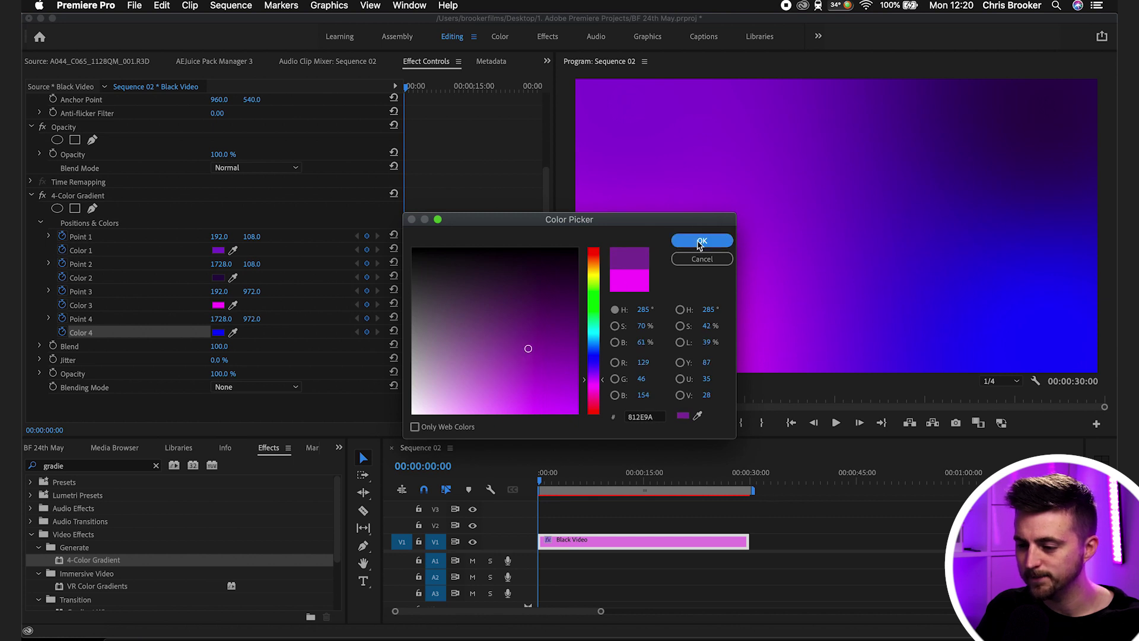
pyautogui.click(701, 243)
pyautogui.click(219, 332)
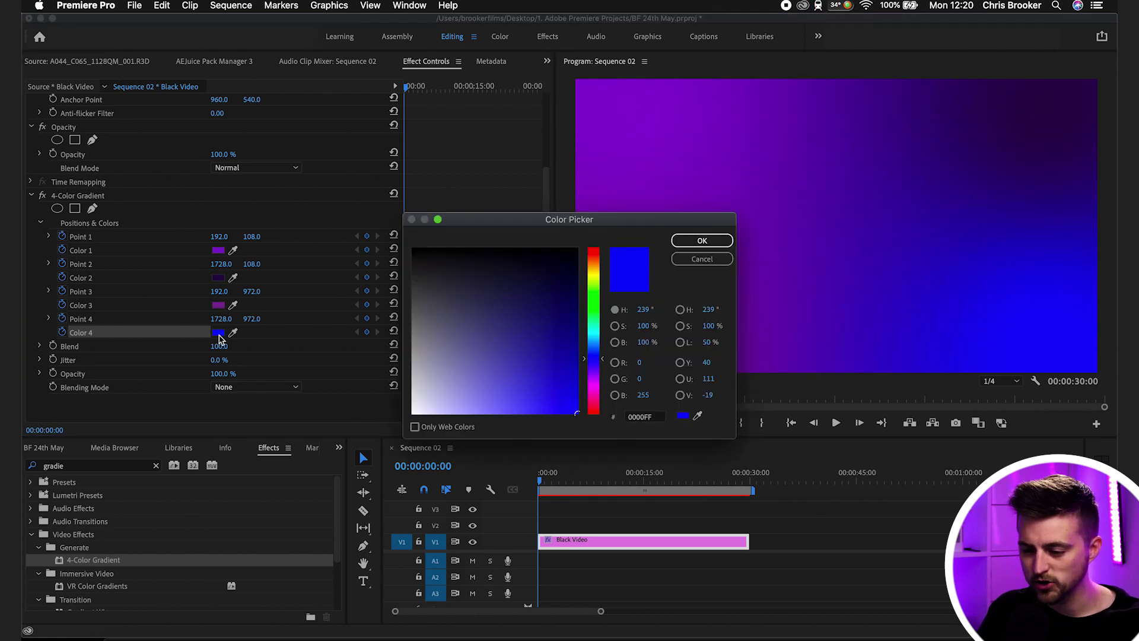
pyautogui.moveTo(601, 364); pyautogui.dragTo(600, 368)
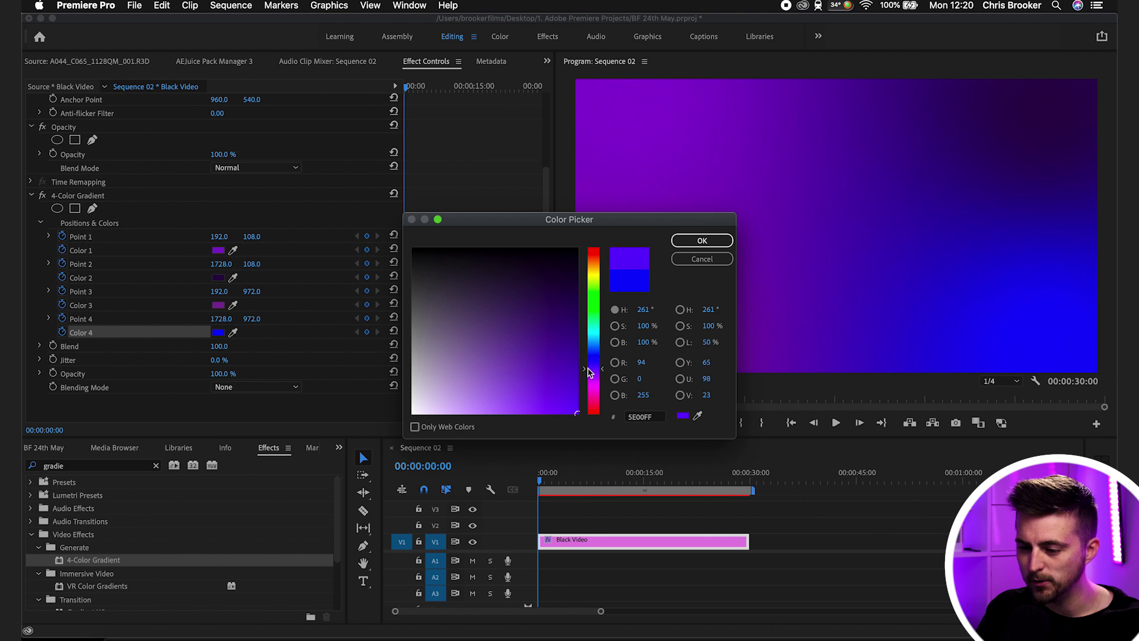
pyautogui.moveTo(531, 309); pyautogui.dragTo(534, 295)
pyautogui.click(715, 242)
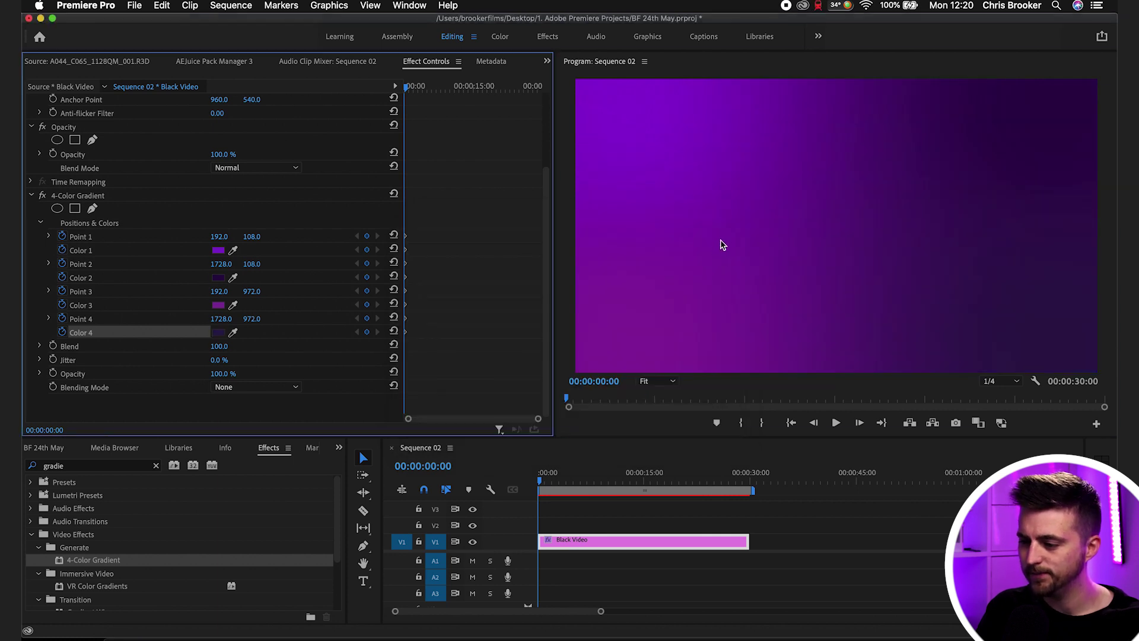
# Set the 4-Color Gradient's Blend value to 500.0 in Effect Controls
pyautogui.click(723, 241)
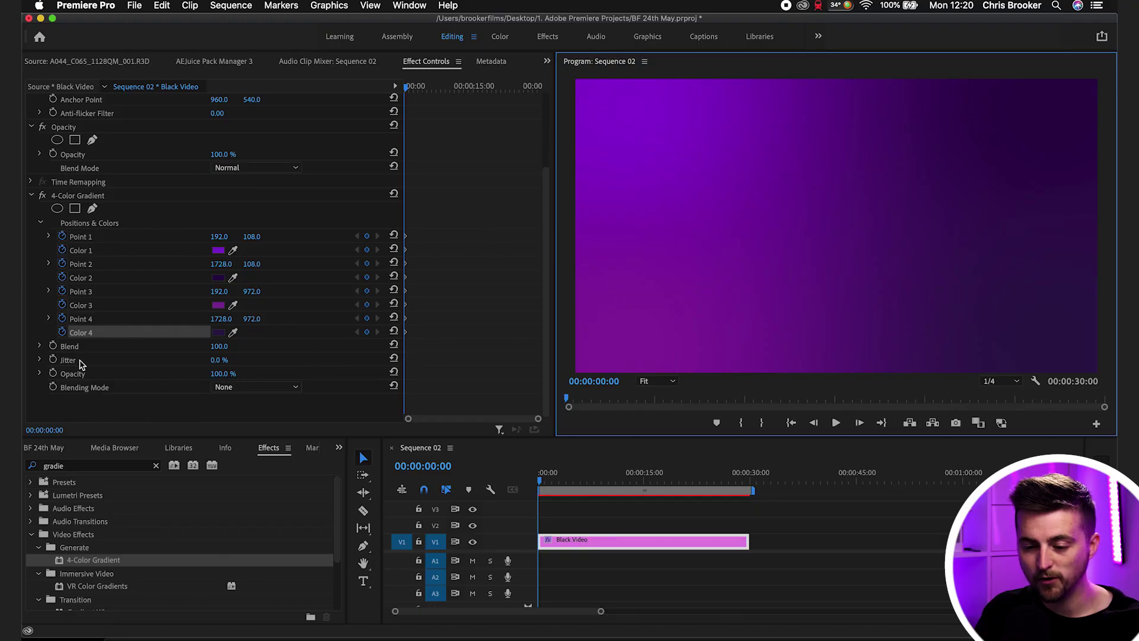
pyautogui.click(83, 361)
pyautogui.click(92, 349)
pyautogui.click(222, 345)
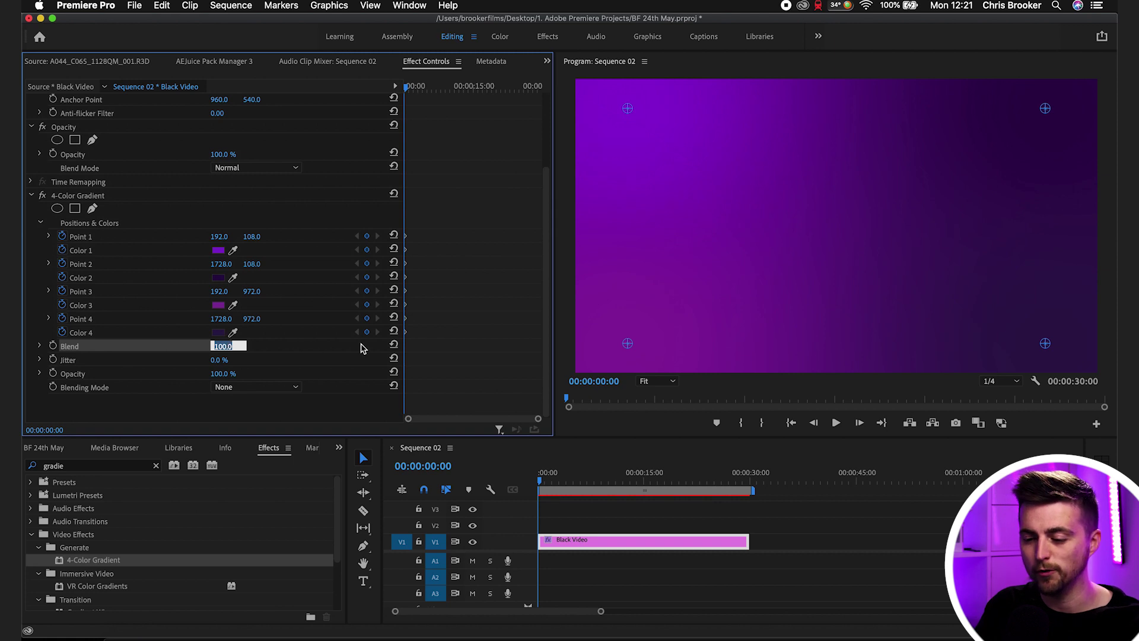
pyautogui.click(369, 345)
pyautogui.click(222, 346)
pyautogui.write('5')
pyautogui.press('Return')
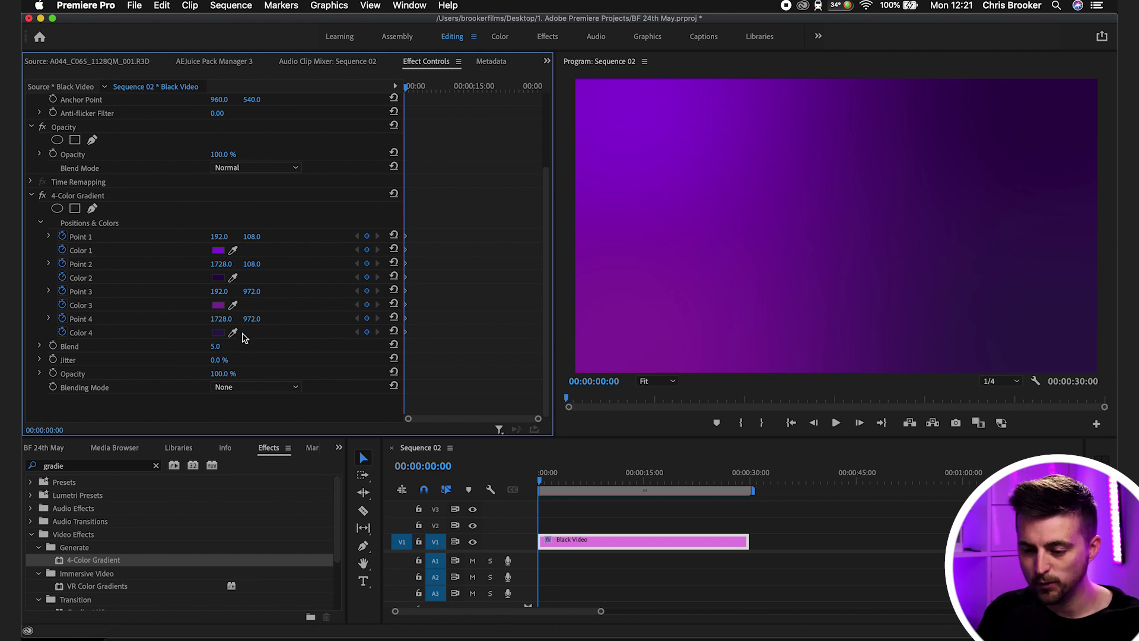
pyautogui.moveTo(221, 346); pyautogui.dragTo(279, 346)
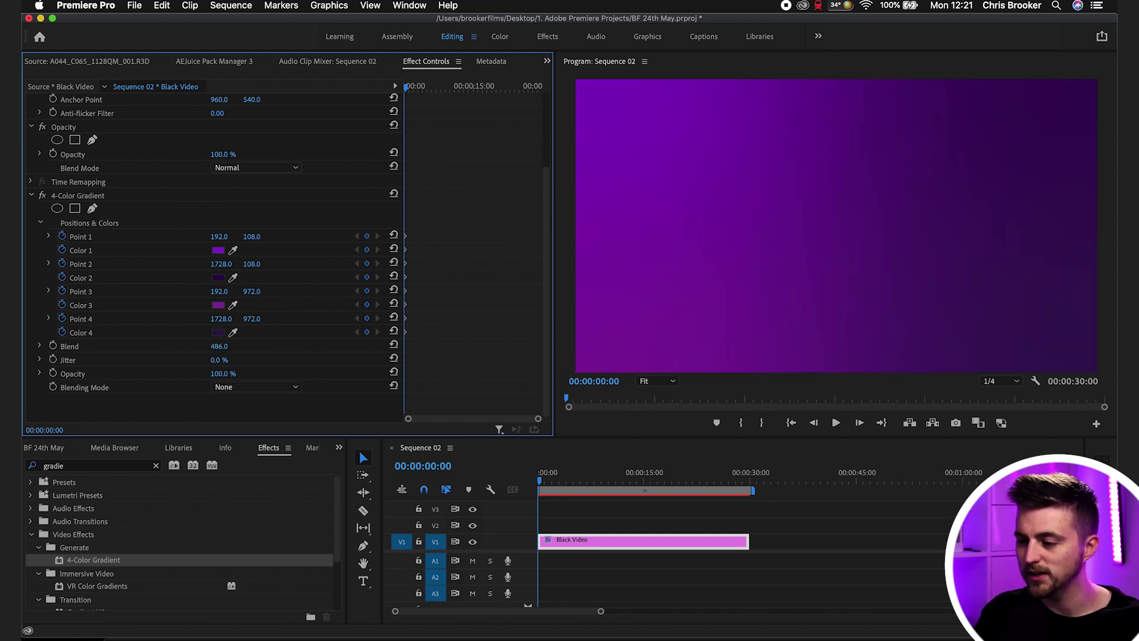
pyautogui.click(229, 346)
pyautogui.write('500')
pyautogui.press('Return')
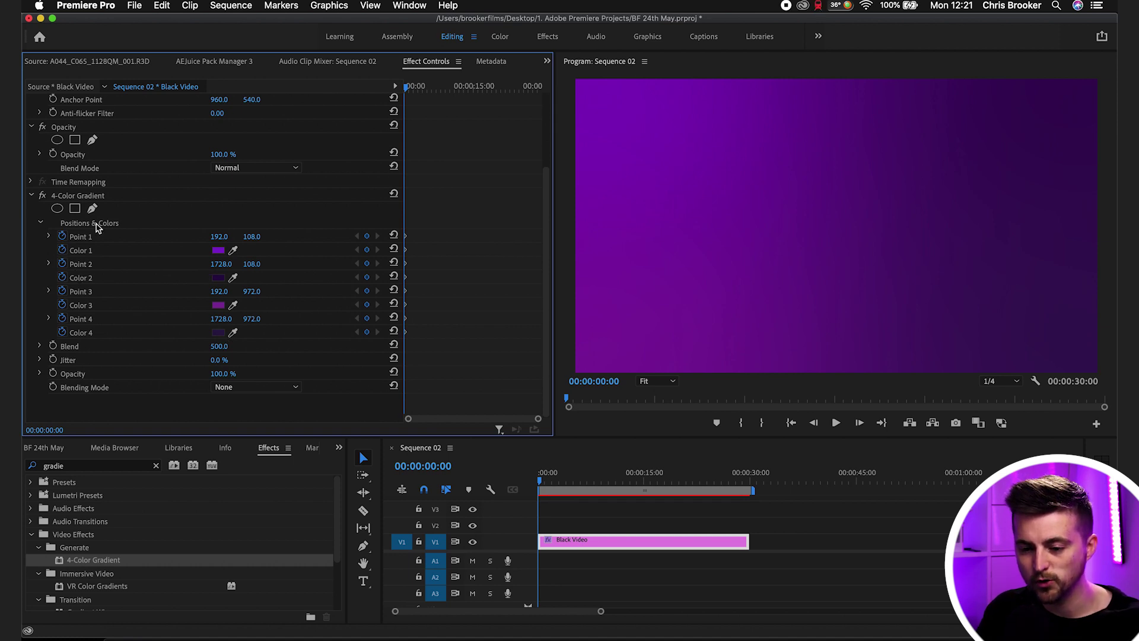
pyautogui.click(87, 237)
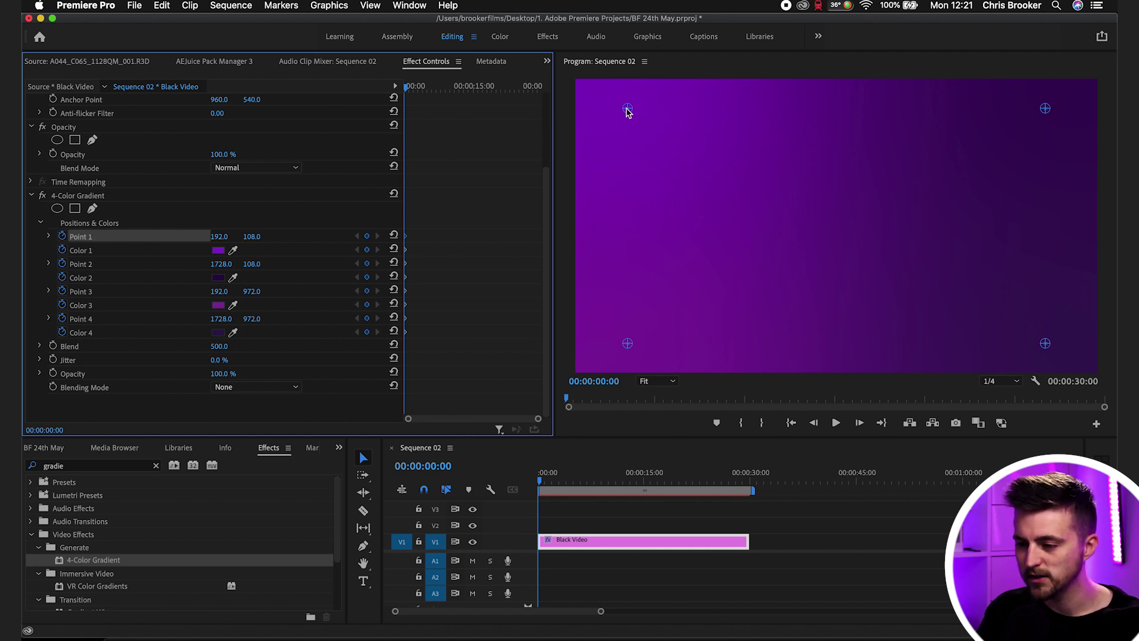
pyautogui.moveTo(627, 112); pyautogui.dragTo(743, 209)
pyautogui.press('super+z')
pyautogui.moveTo(1043, 110); pyautogui.dragTo(955, 151)
pyautogui.press('super+z')
pyautogui.moveTo(1047, 343); pyautogui.dragTo(930, 292)
pyautogui.press('super+z')
pyautogui.moveTo(627, 343); pyautogui.dragTo(883, 190)
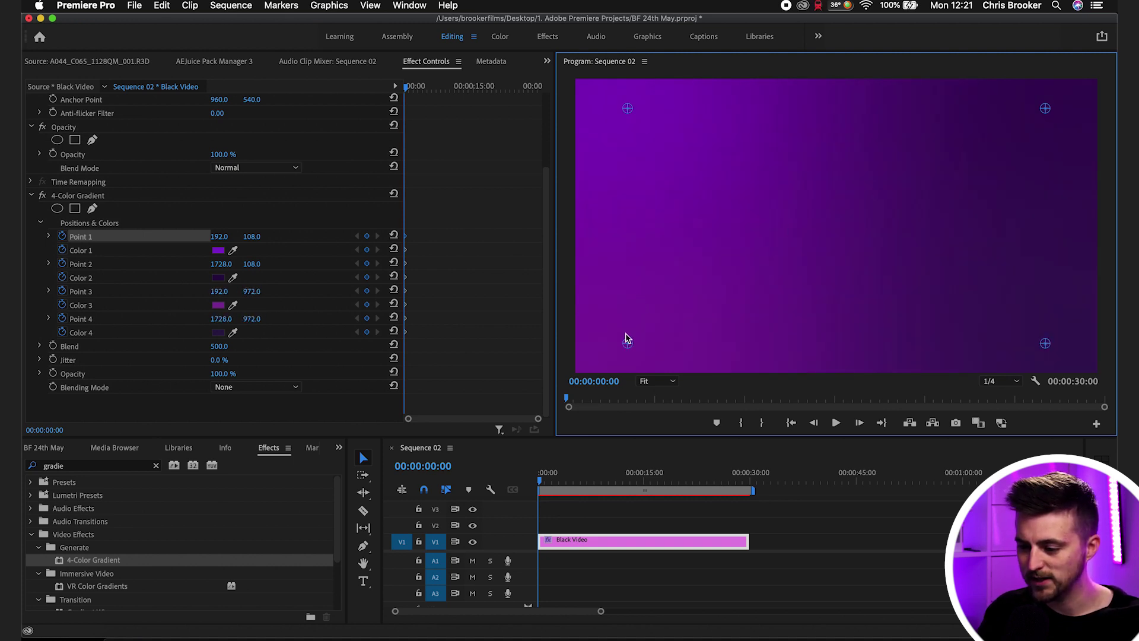
pyautogui.moveTo(628, 343); pyautogui.dragTo(841, 197)
pyautogui.press('super+z')
# At 00:00:05:00, add keyframes for all four gradient Points and Colors
pyautogui.click(560, 487)
pyautogui.moveTo(561, 486); pyautogui.dragTo(573, 481)
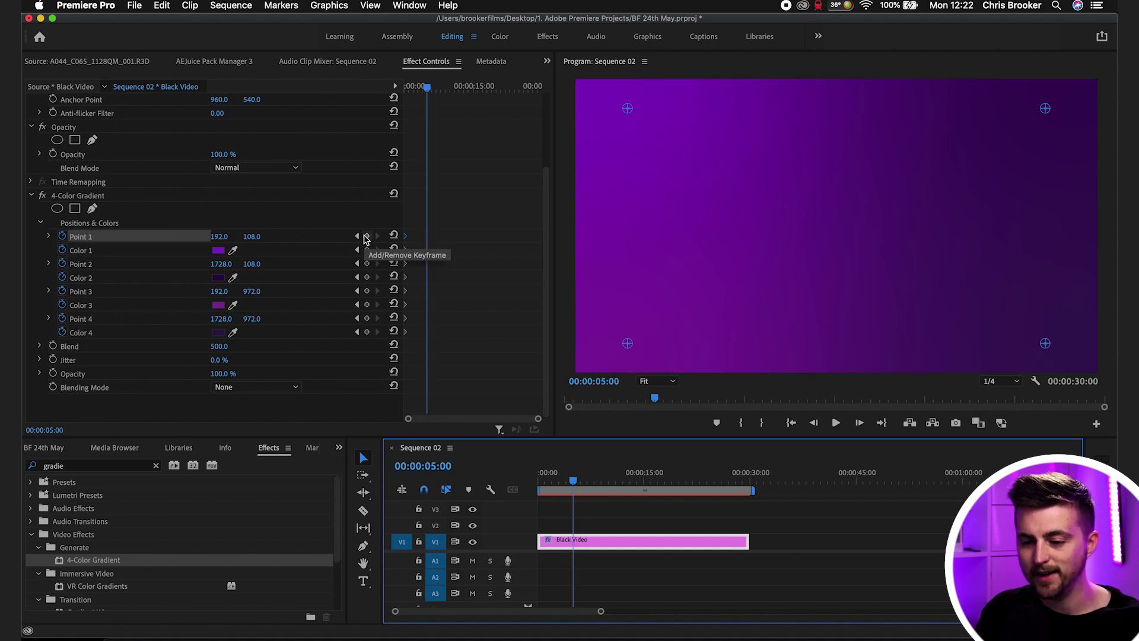
pyautogui.click(367, 236)
pyautogui.click(367, 250)
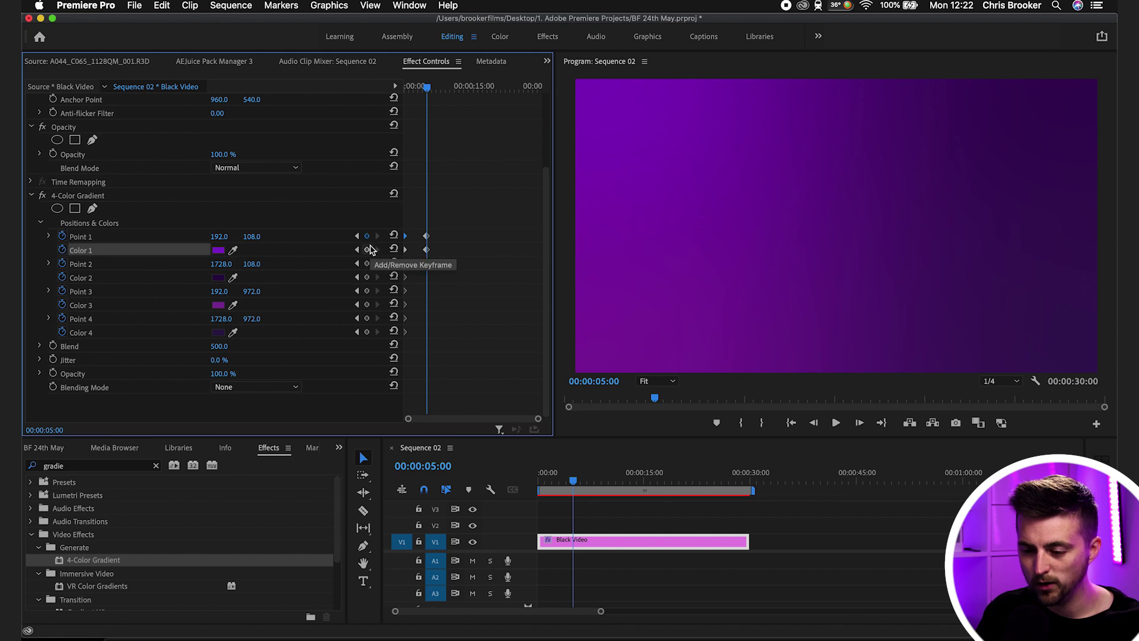
pyautogui.click(366, 263)
pyautogui.click(367, 277)
pyautogui.click(366, 291)
pyautogui.click(367, 304)
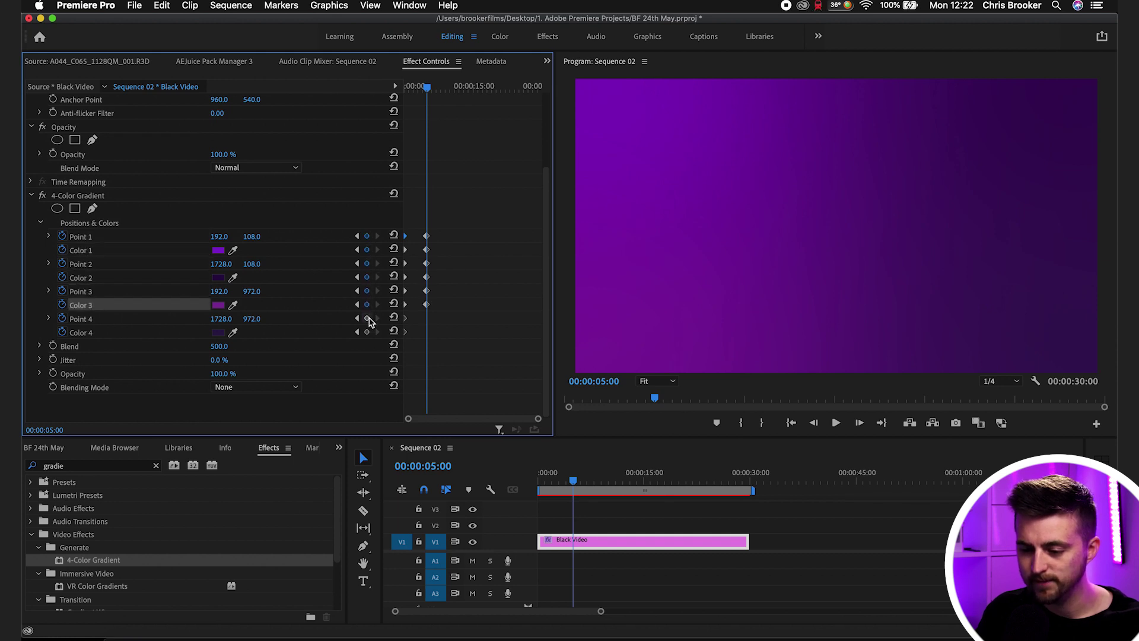
pyautogui.click(367, 332)
pyautogui.click(366, 319)
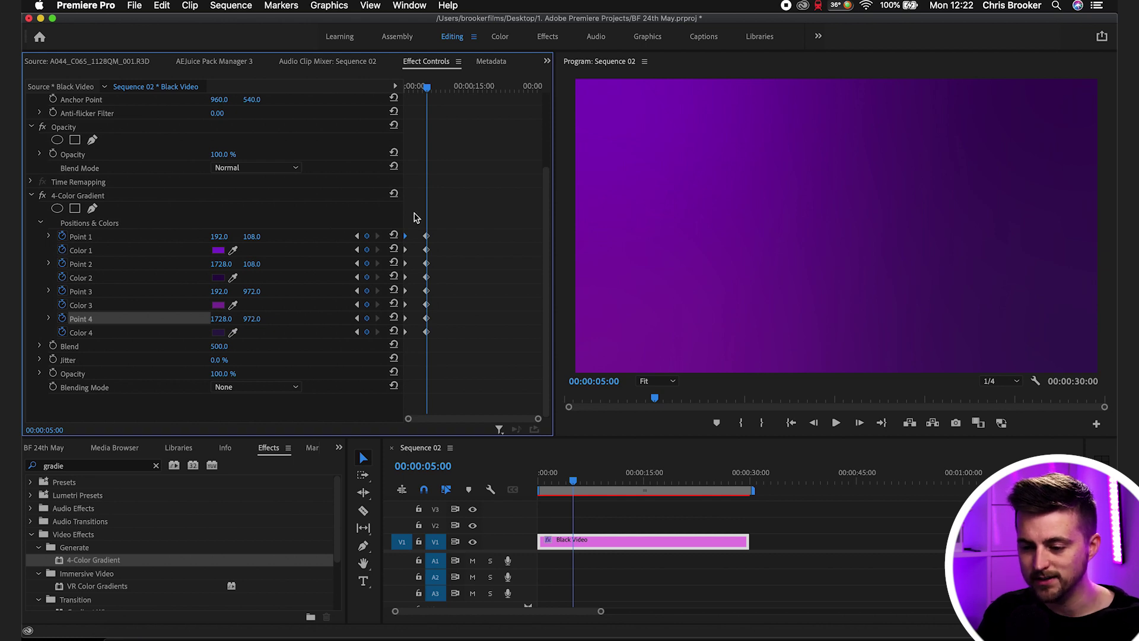
# Reposition the gradient points: Point 1 top-right, Point 2 lower right, Point 4 lower left
pyautogui.click(84, 238)
pyautogui.moveTo(630, 114); pyautogui.dragTo(999, 140)
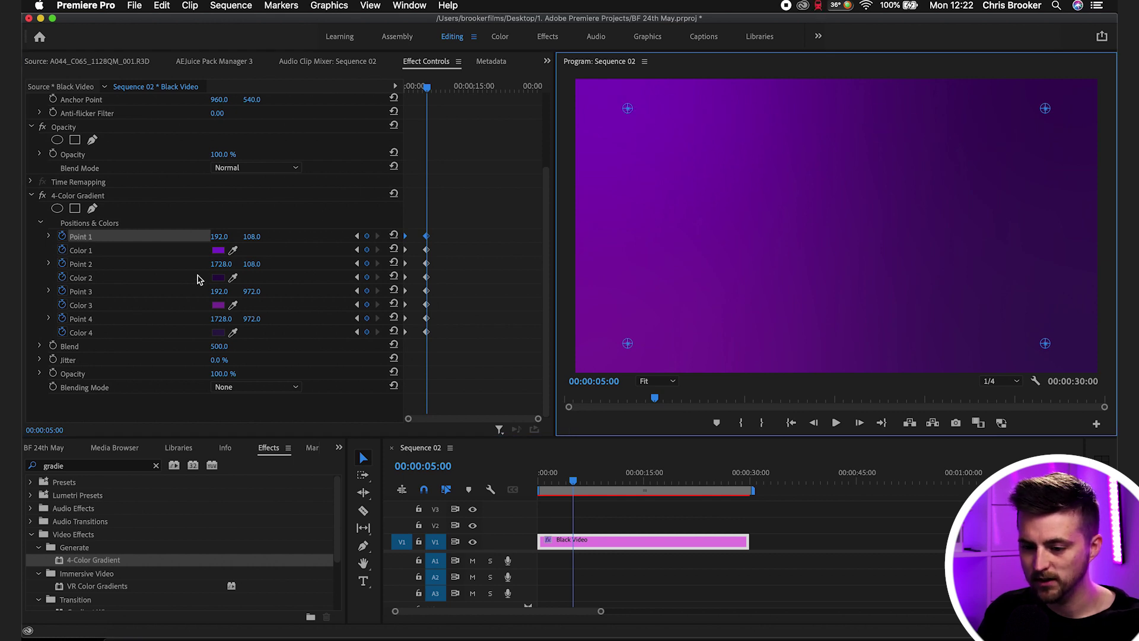
pyautogui.moveTo(213, 237); pyautogui.dragTo(332, 238)
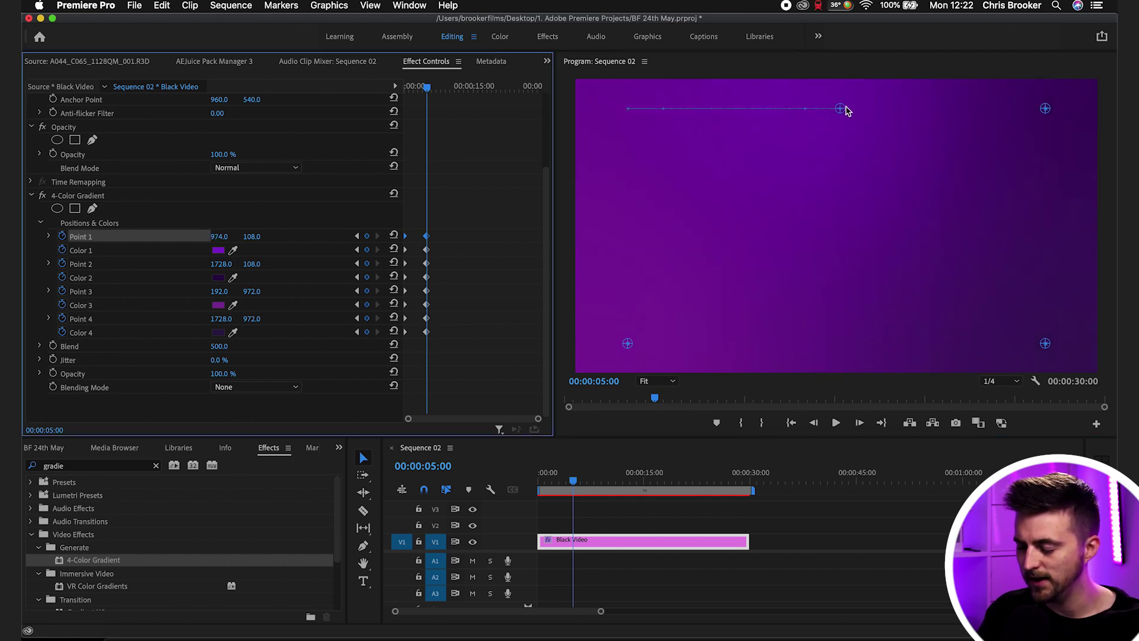
pyautogui.moveTo(841, 108); pyautogui.dragTo(1054, 248)
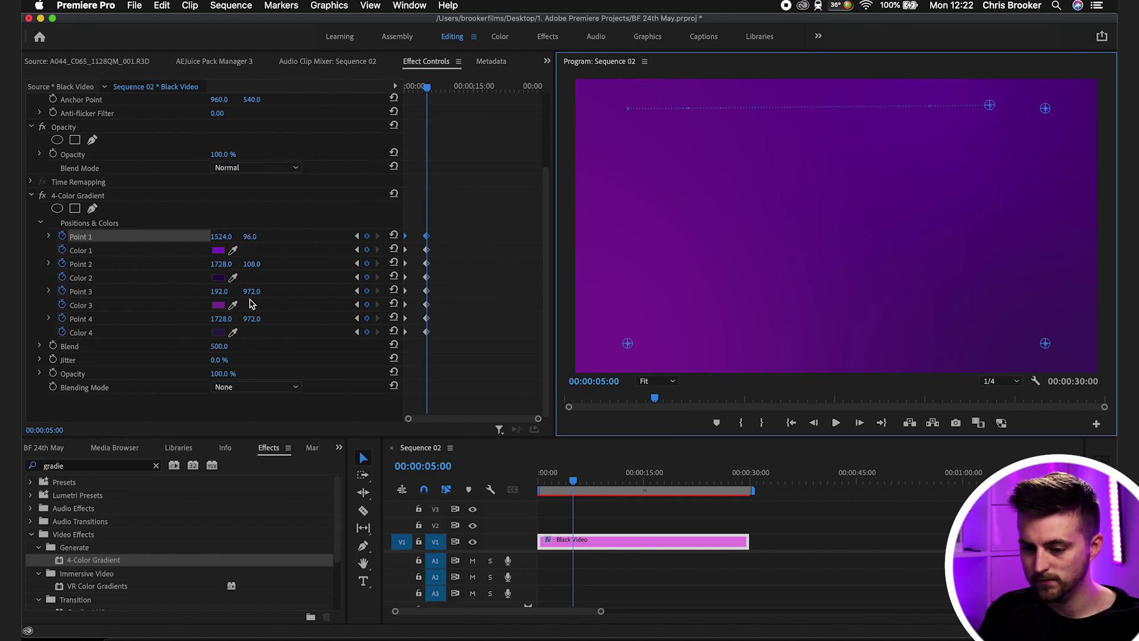
pyautogui.moveTo(252, 263); pyautogui.dragTo(315, 264)
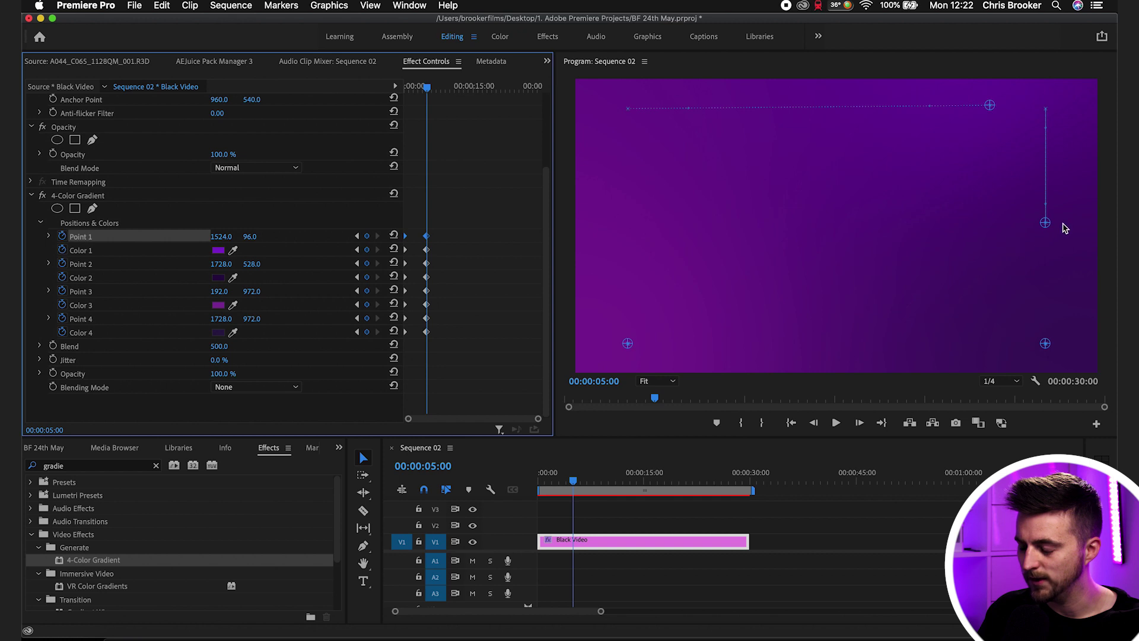
pyautogui.moveTo(1046, 224); pyautogui.dragTo(990, 311)
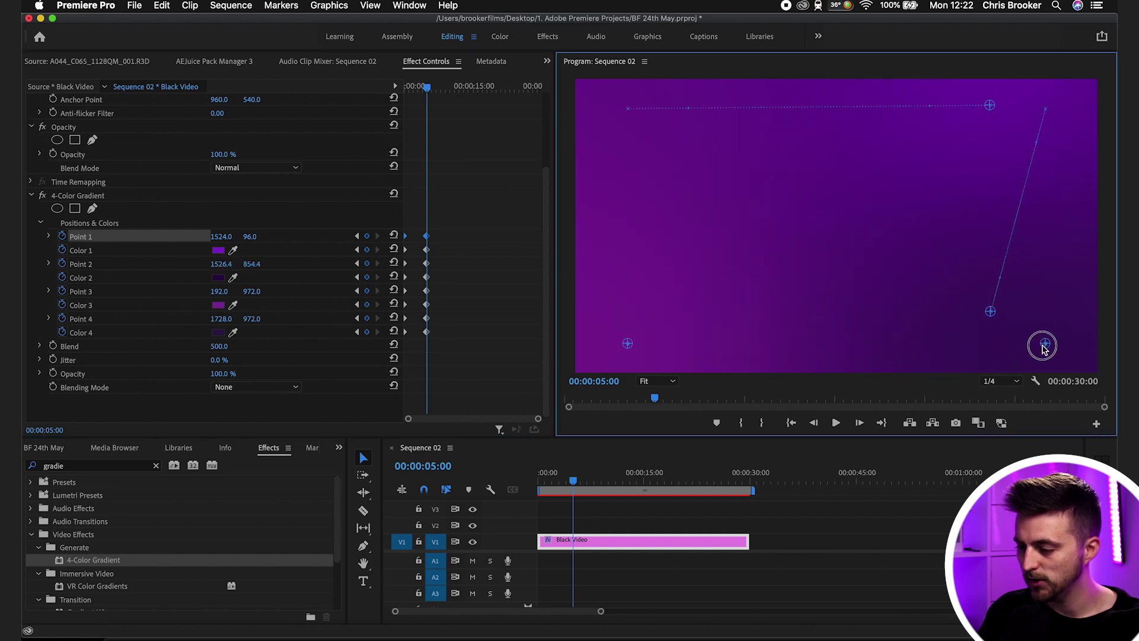
pyautogui.moveTo(1045, 347); pyautogui.dragTo(618, 174)
pyautogui.click(474, 145)
pyautogui.moveTo(426, 87); pyautogui.dragTo(400, 86)
pyautogui.press('space')
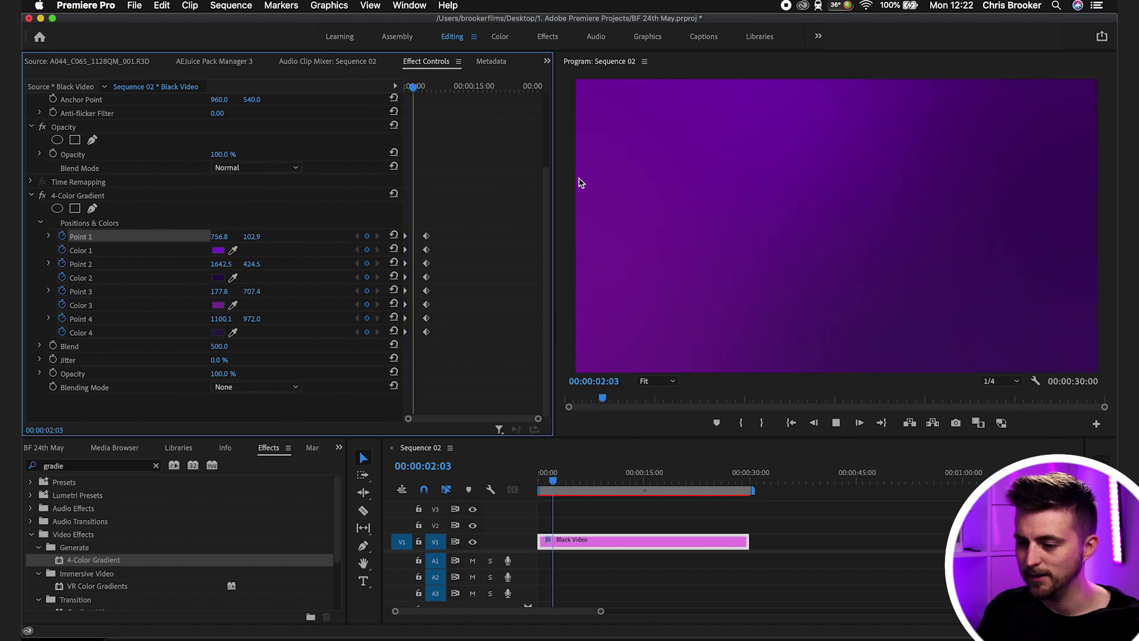
pyautogui.press('space')
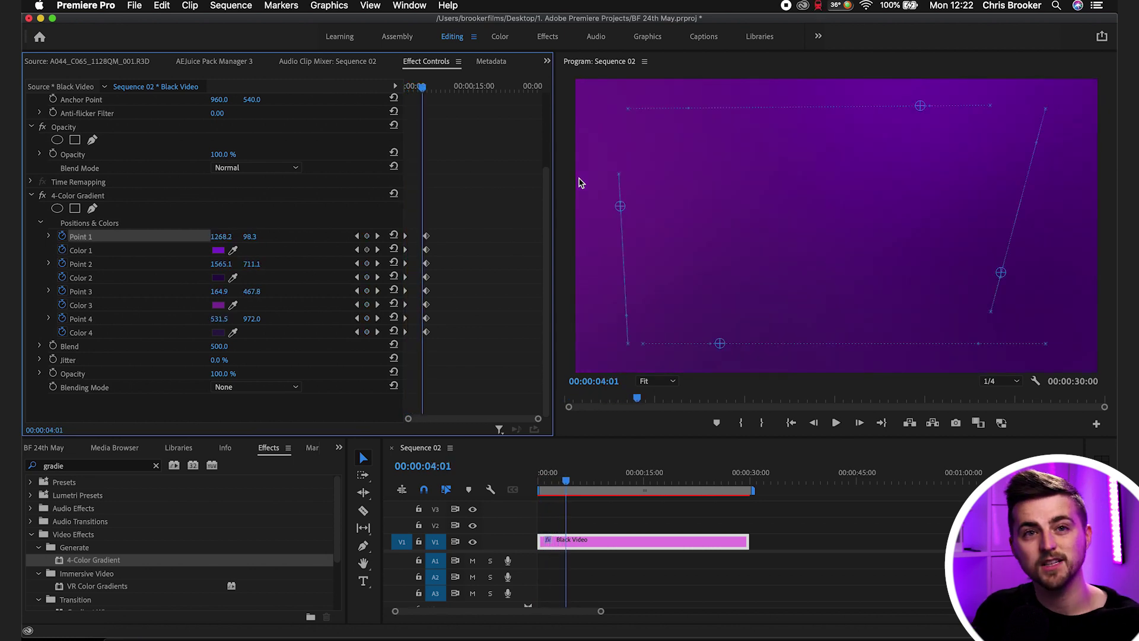
pyautogui.scroll(2, 485, 166)
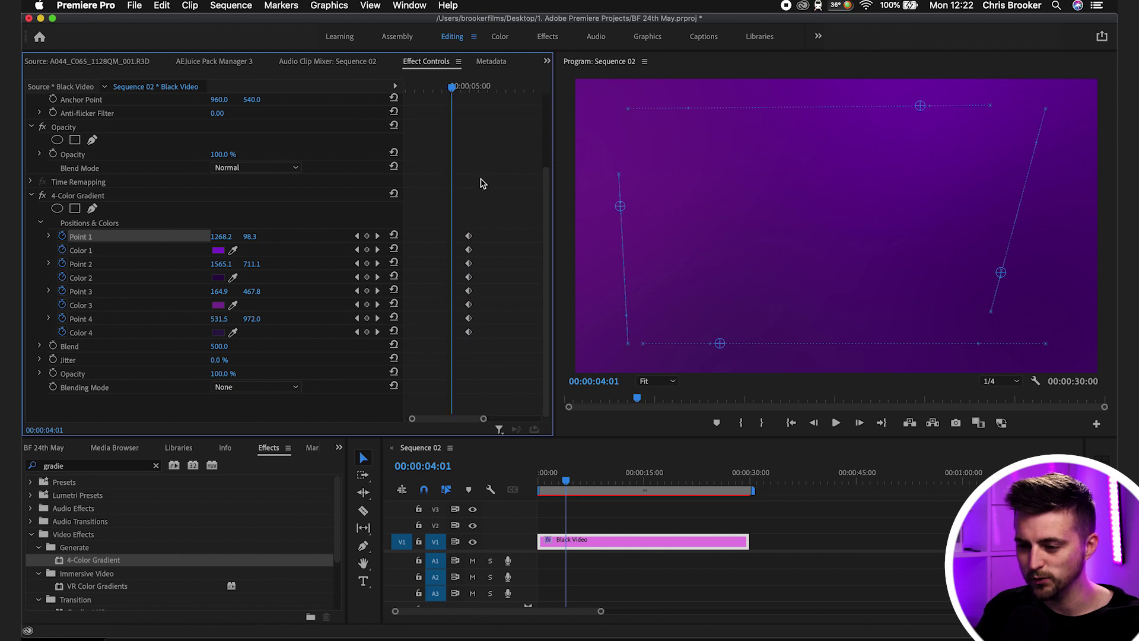
pyautogui.scroll(2, 472, 87)
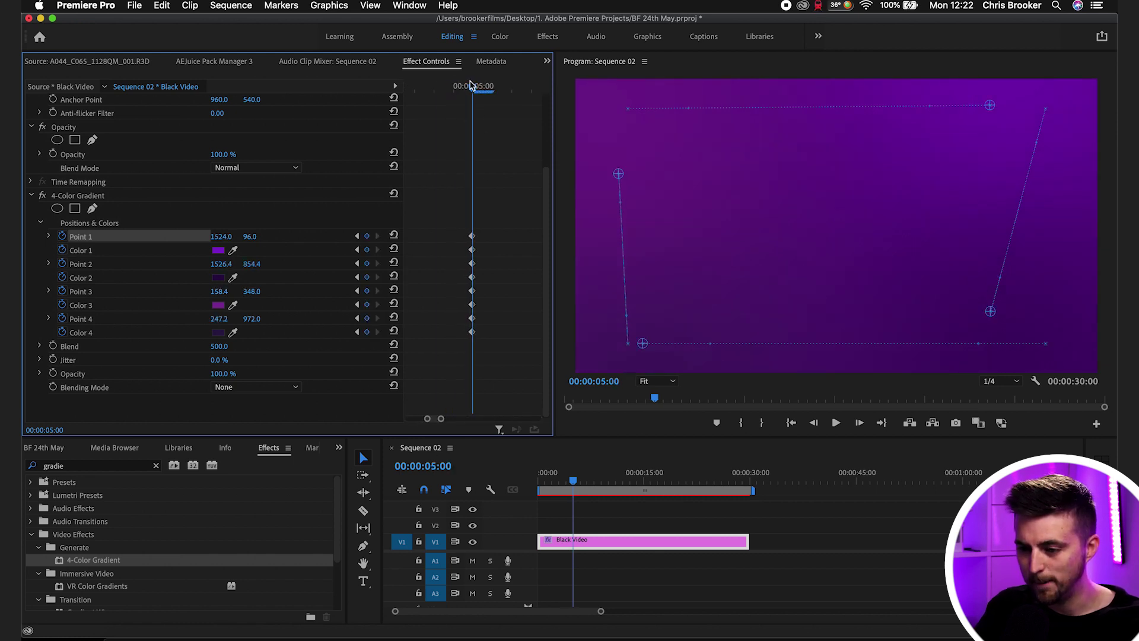
pyautogui.click(457, 86)
pyautogui.moveTo(457, 86); pyautogui.dragTo(467, 88)
pyautogui.scroll(-2, 467, 86)
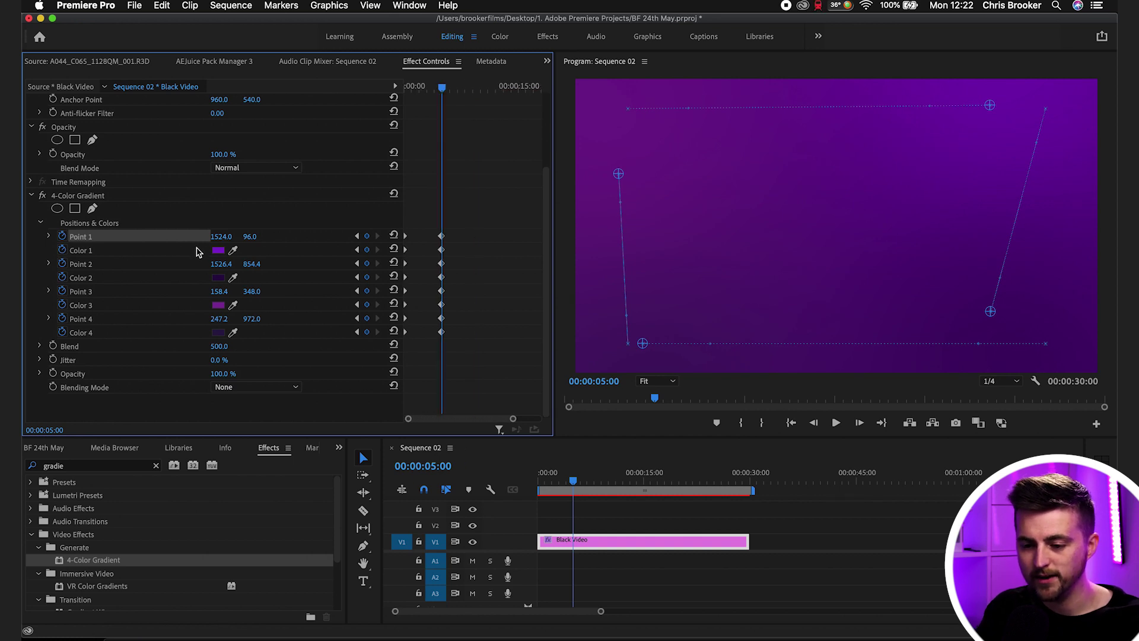
# At the 5-second keyframes, make Color 1 red and Color 2 dark blue
pyautogui.click(218, 251)
pyautogui.moveTo(598, 283); pyautogui.dragTo(599, 257)
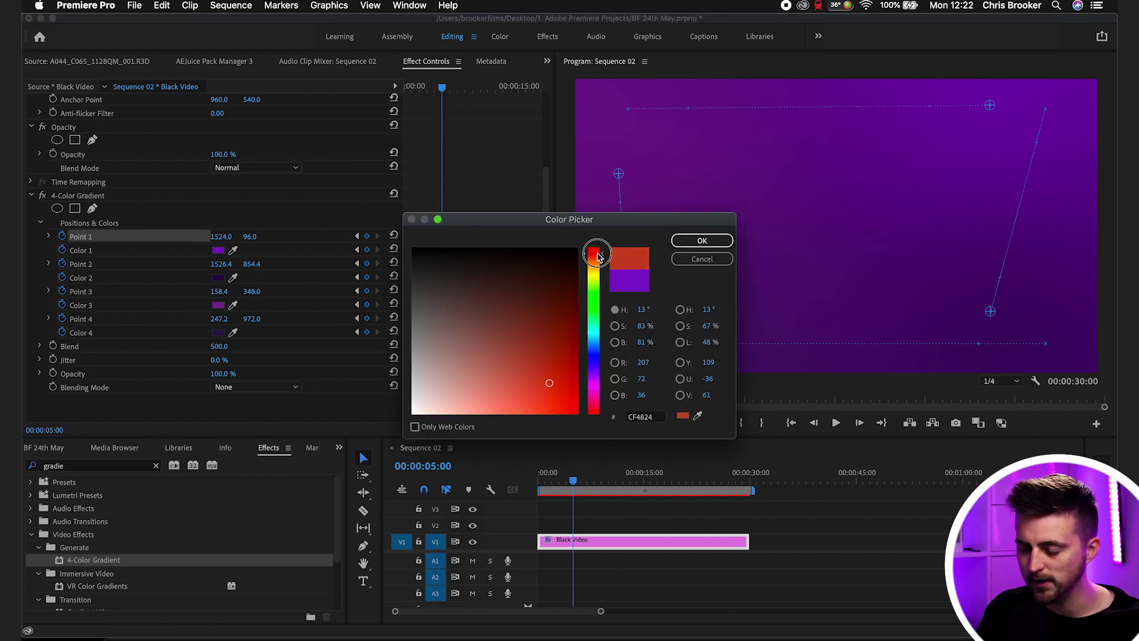
pyautogui.click(703, 241)
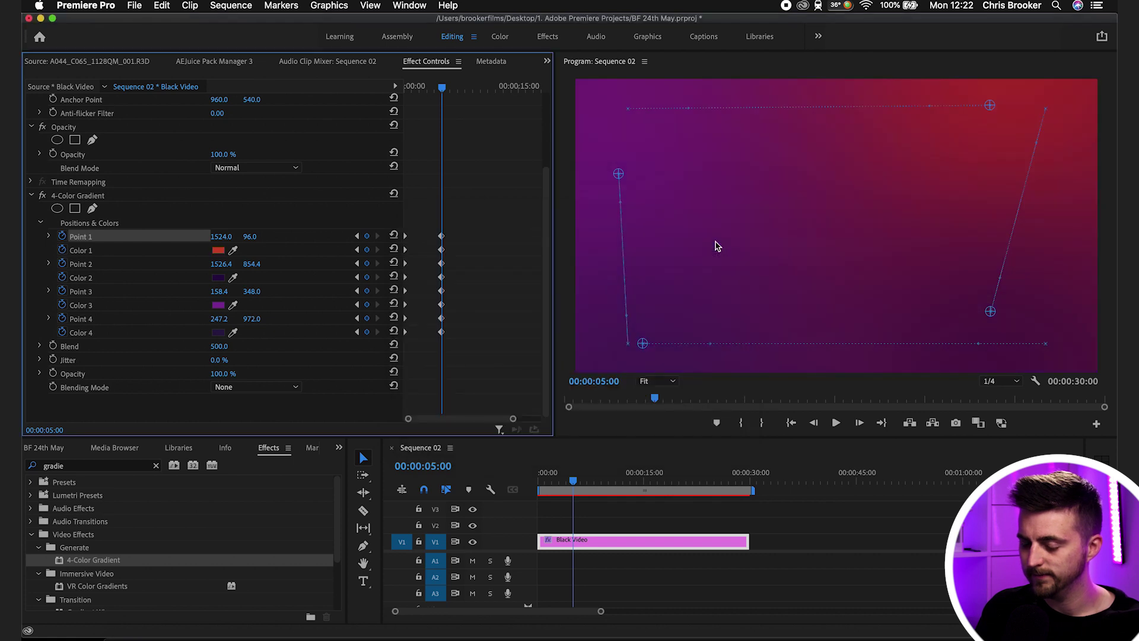
pyautogui.click(218, 277)
pyautogui.click(594, 363)
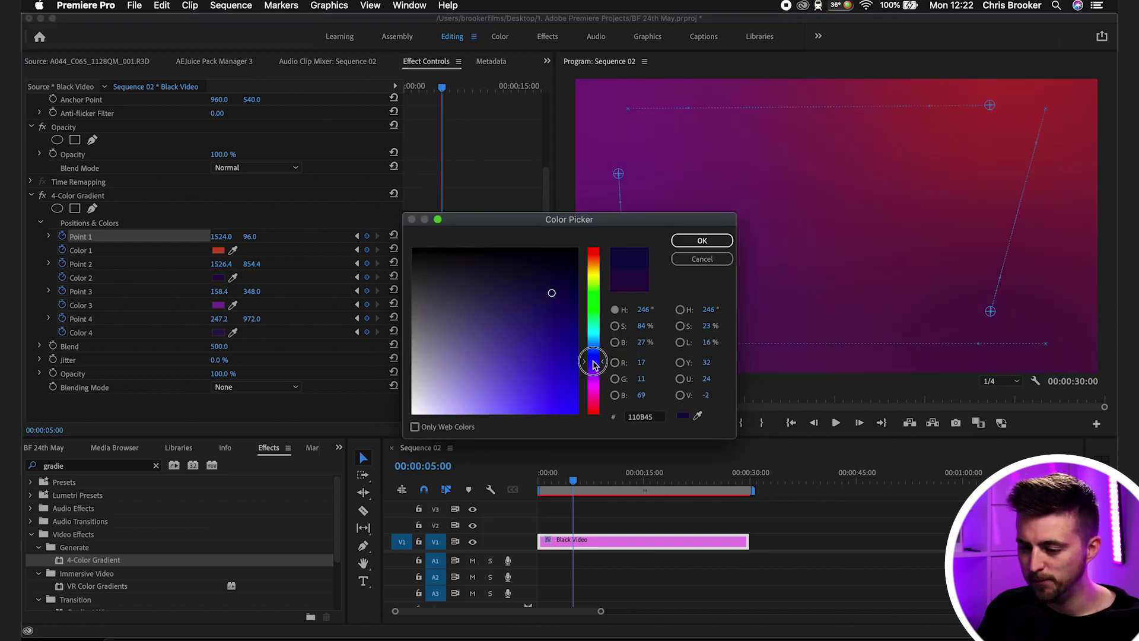
pyautogui.click(689, 241)
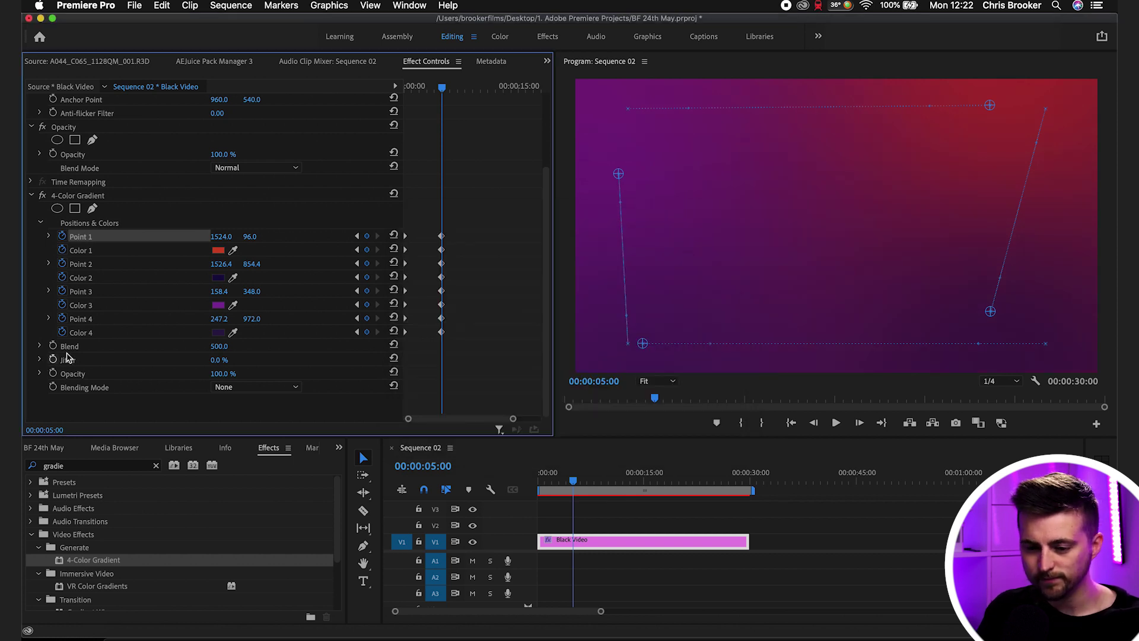
pyautogui.click(92, 277)
# Make Color 3 pinkish-red and Color 4 orange (E4660F), then preview the animation
pyautogui.click(219, 306)
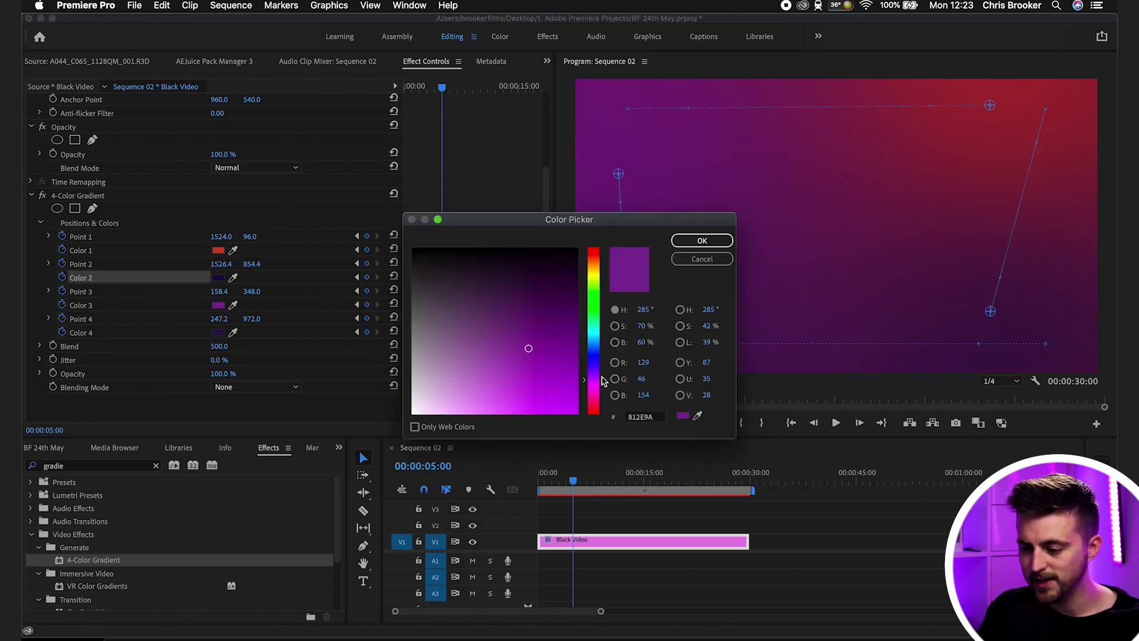
pyautogui.moveTo(600, 396); pyautogui.dragTo(596, 410)
pyautogui.click(546, 386)
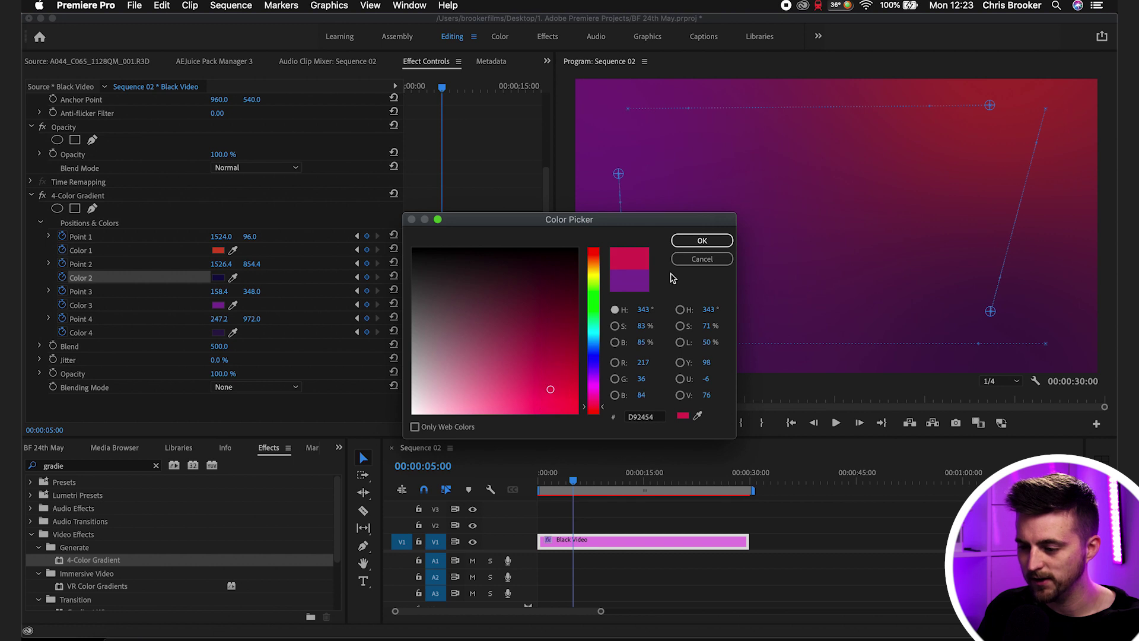
pyautogui.click(702, 240)
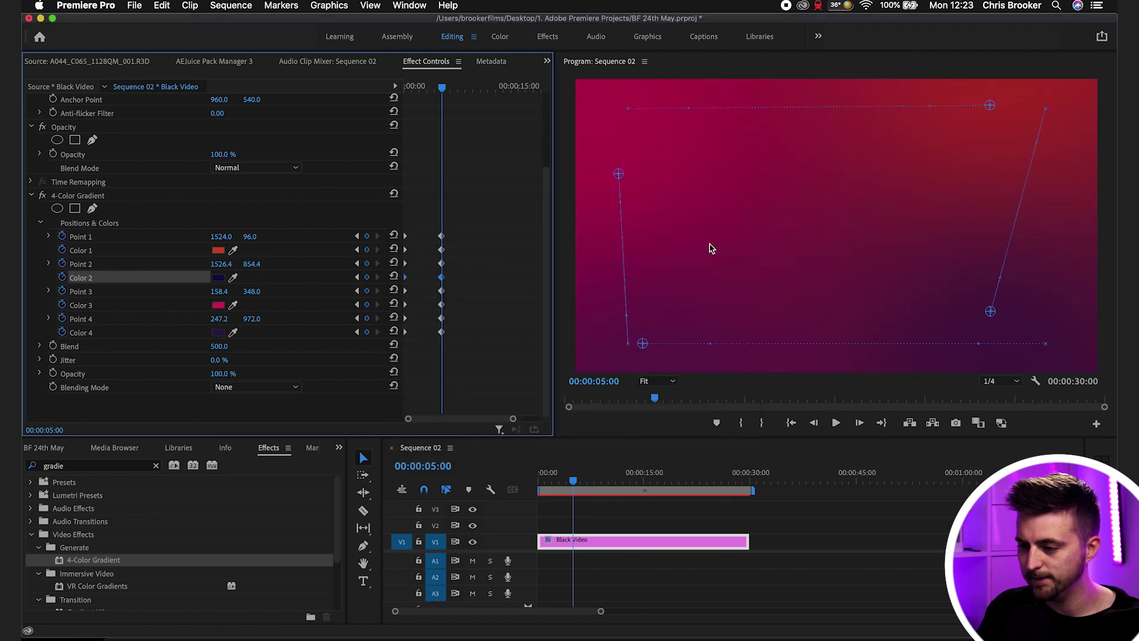
pyautogui.click(218, 333)
pyautogui.moveTo(591, 265); pyautogui.dragTo(592, 257)
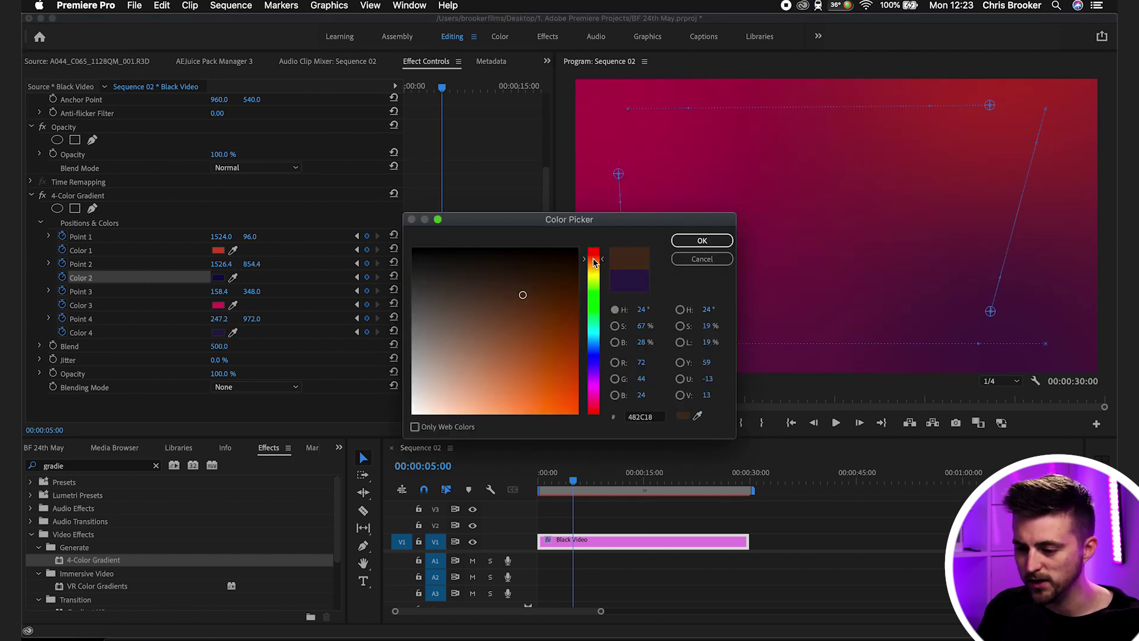
pyautogui.moveTo(543, 357); pyautogui.dragTo(566, 396)
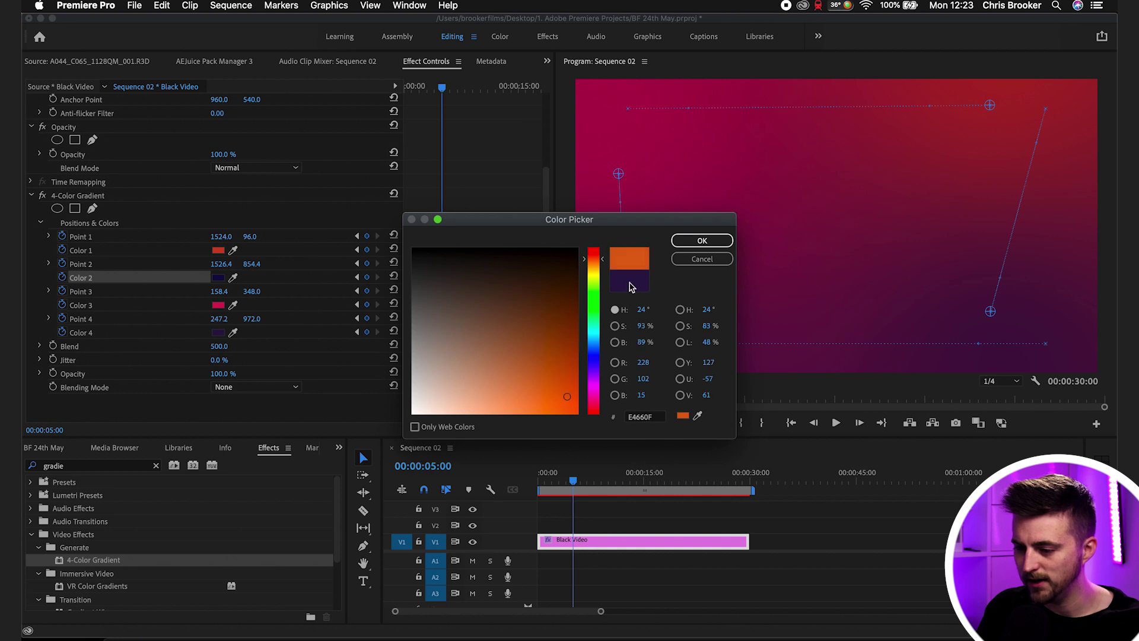
pyautogui.click(692, 241)
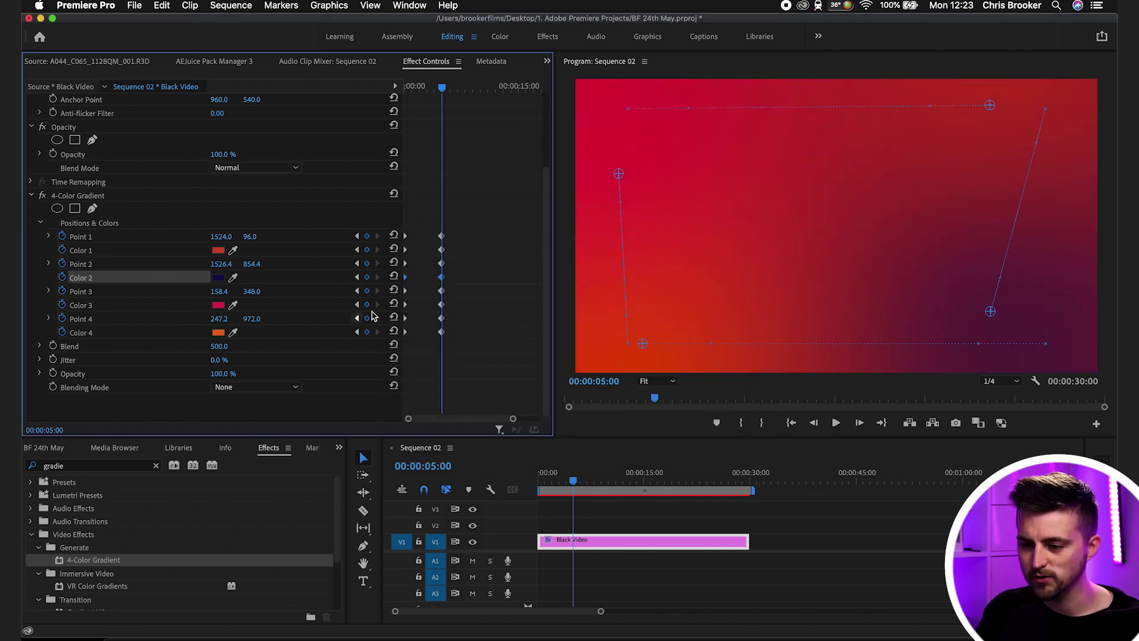
pyautogui.moveTo(441, 86); pyautogui.dragTo(392, 88)
# Select the Black Video clip, marquee-select all its gradient keyframes and play the animation
pyautogui.click(706, 526)
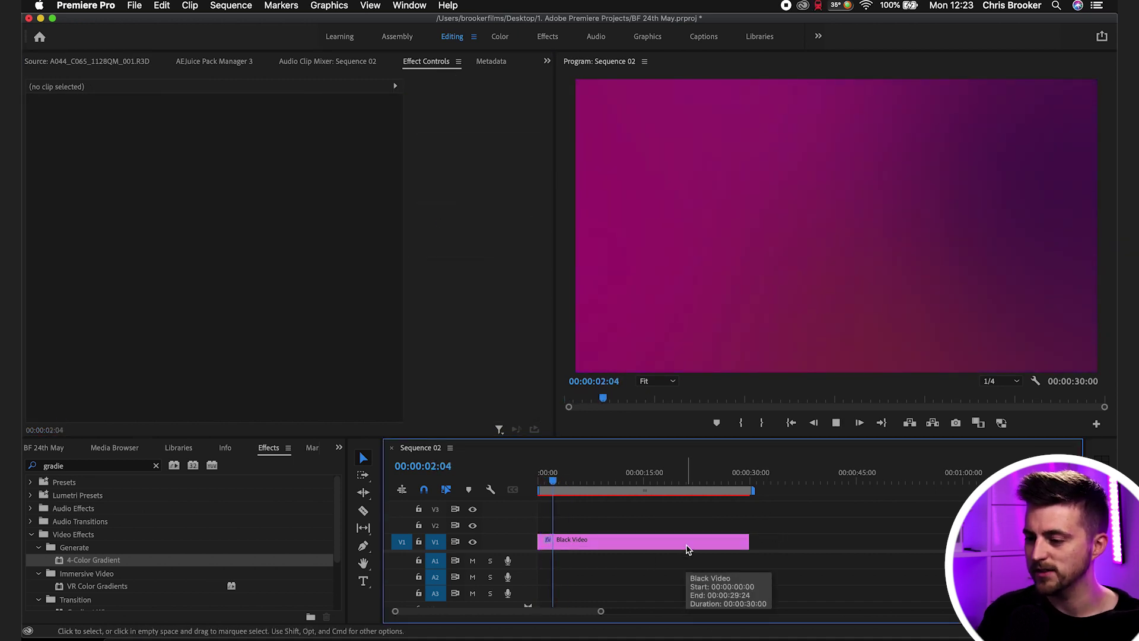
pyautogui.click(600, 545)
pyautogui.scroll(-3, 523, 285)
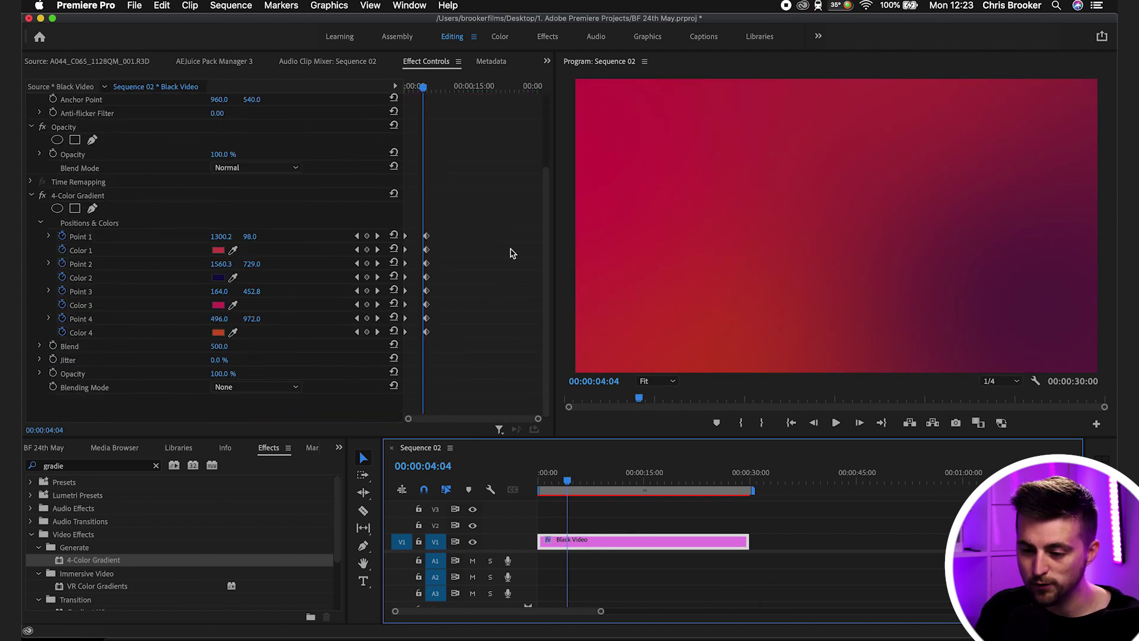
pyautogui.press('\\')
pyautogui.click(368, 87)
pyautogui.press('Home')
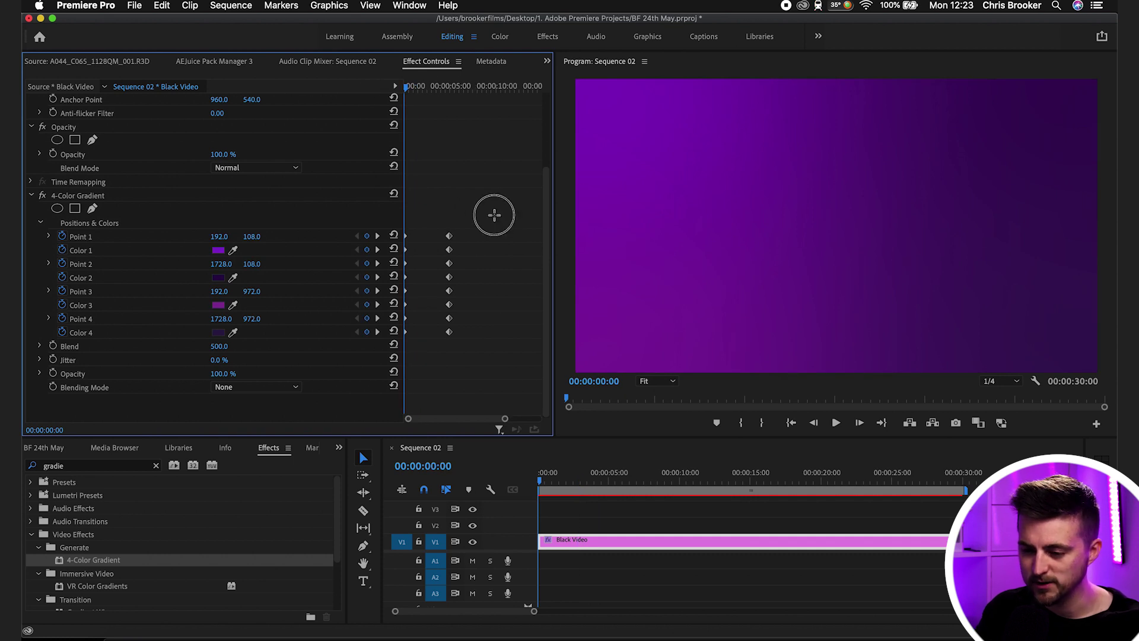
pyautogui.moveTo(494, 214); pyautogui.dragTo(428, 332)
pyautogui.press('space')
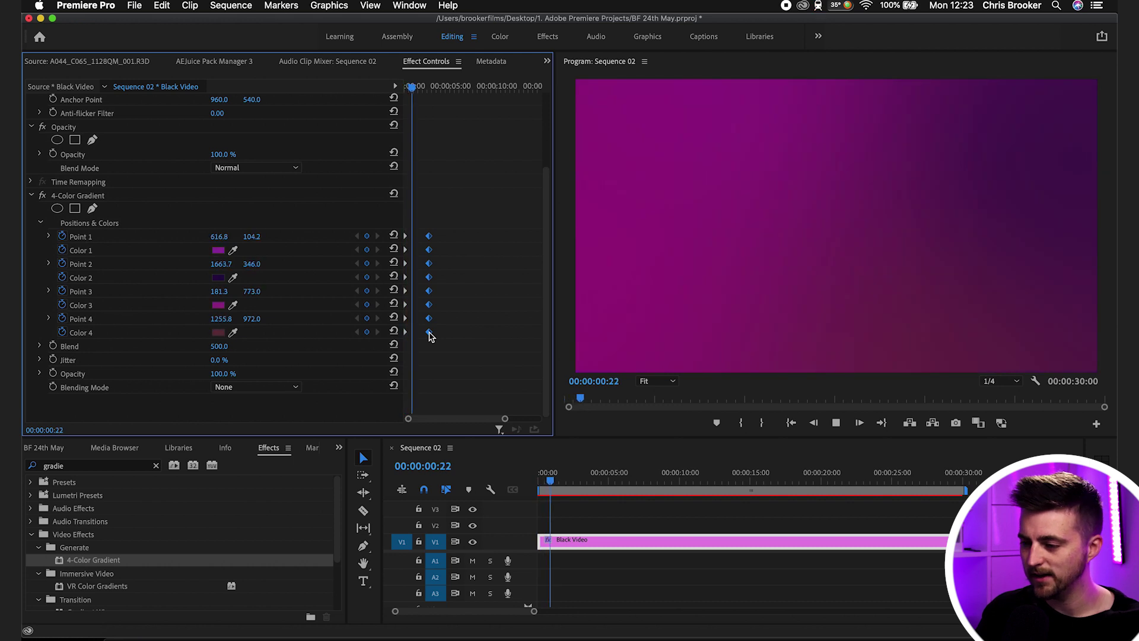
pyautogui.press('space')
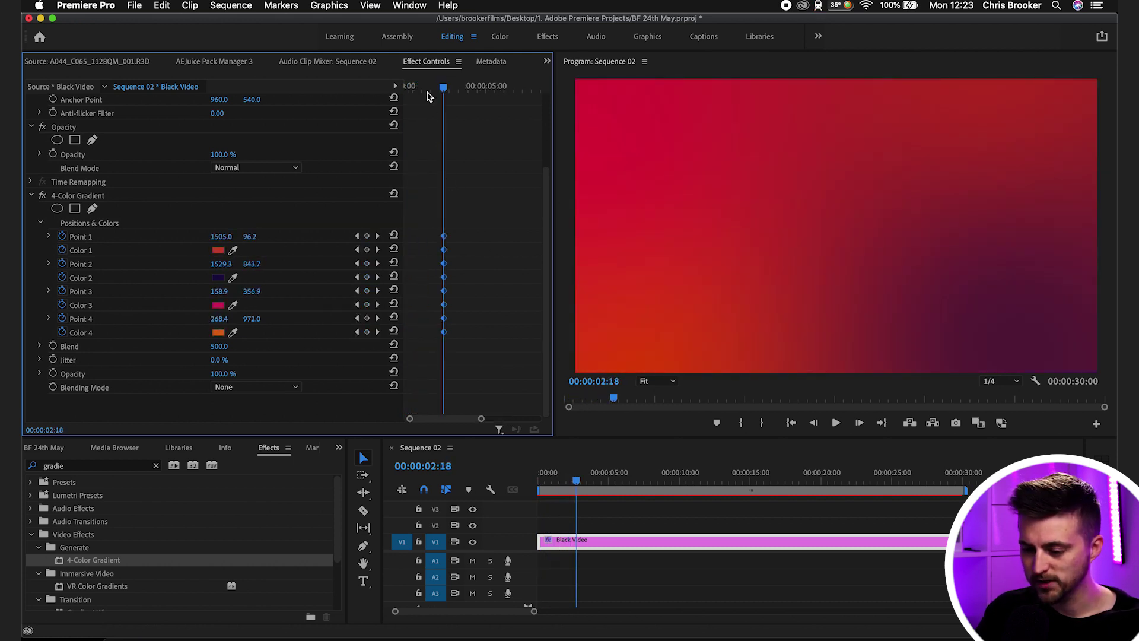
# Move the later gradient keyframe set earlier to about 2 seconds and replay from the start
pyautogui.moveTo(439, 86); pyautogui.dragTo(432, 83)
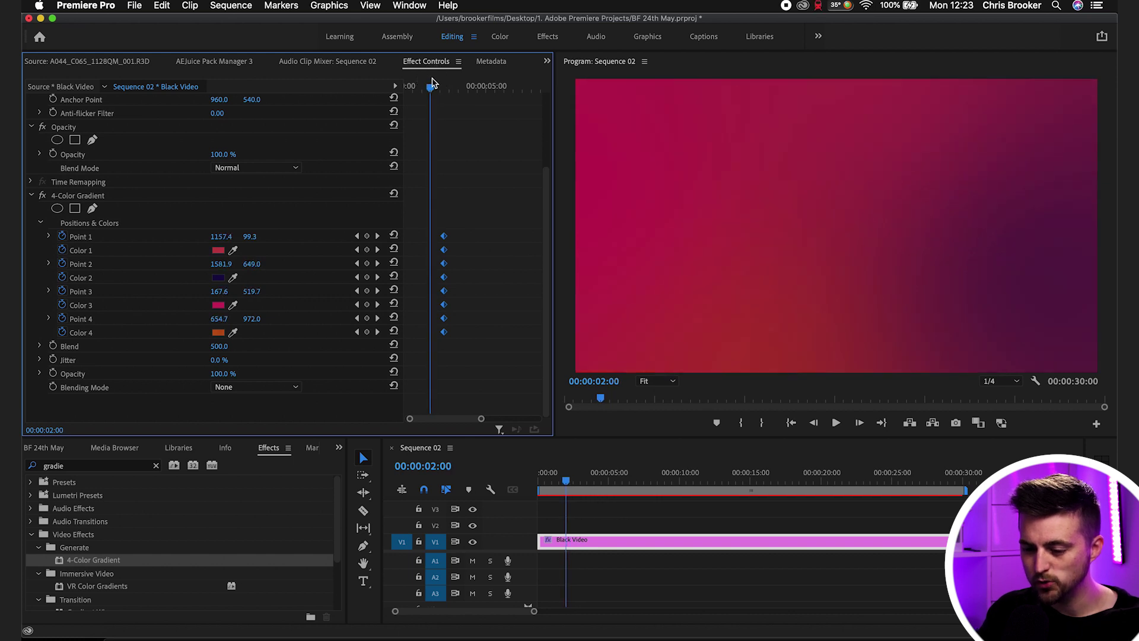
pyautogui.moveTo(444, 236); pyautogui.dragTo(430, 236)
pyautogui.click(540, 488)
pyautogui.press('space')
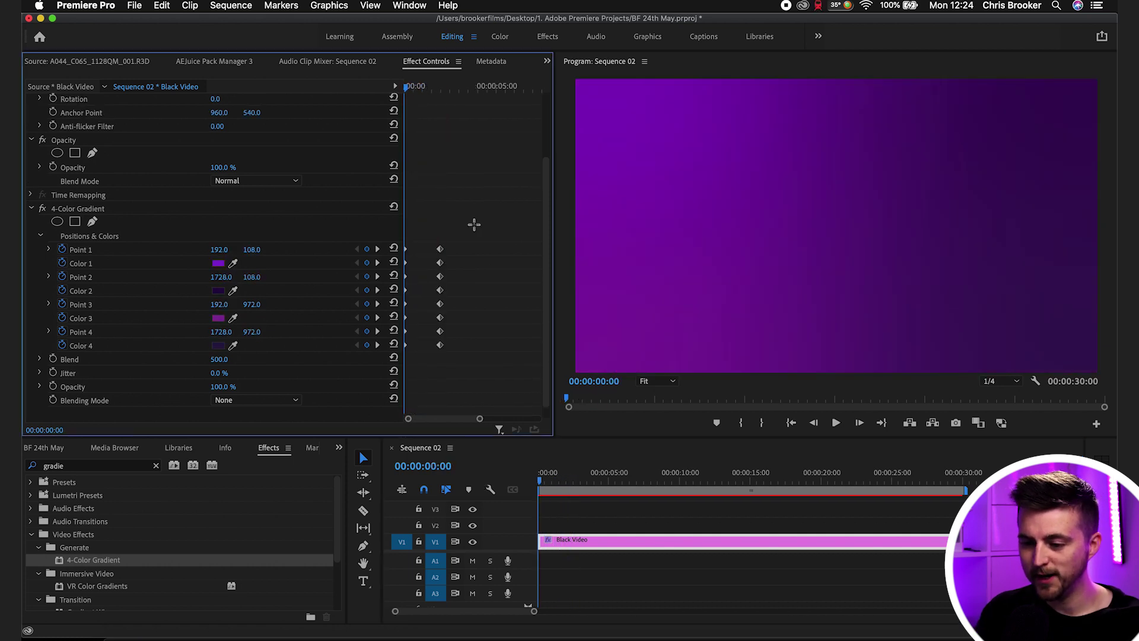
# Repeat the gradient keyframe sets at about 4, 7 and 14 seconds, alternating purple and orange
pyautogui.moveTo(469, 230); pyautogui.dragTo(342, 373)
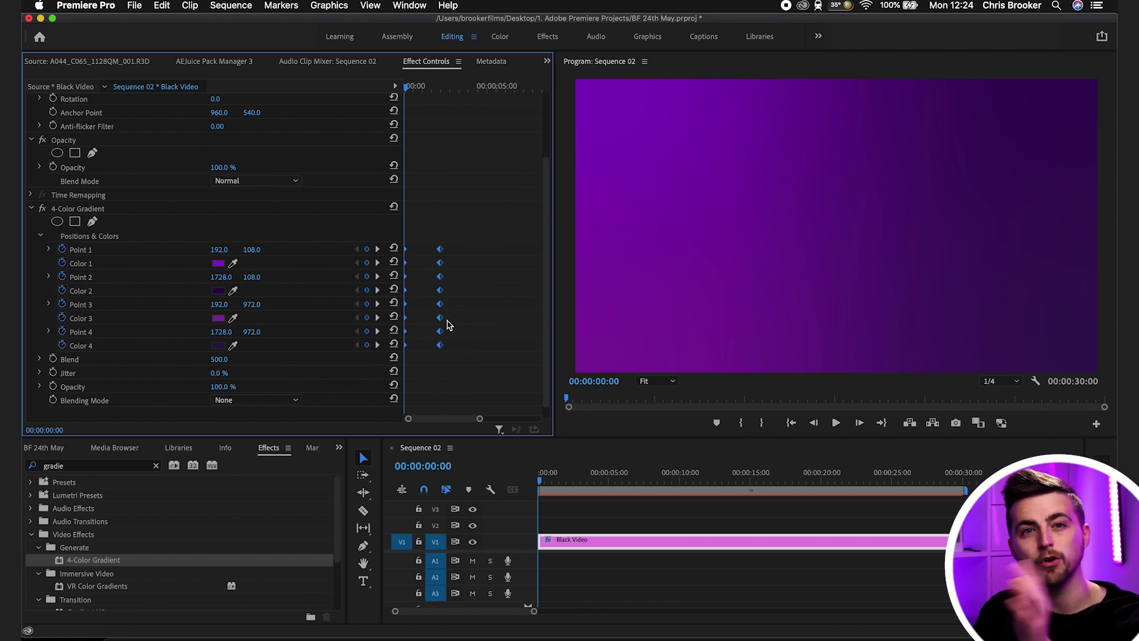
pyautogui.moveTo(457, 87); pyautogui.dragTo(480, 88)
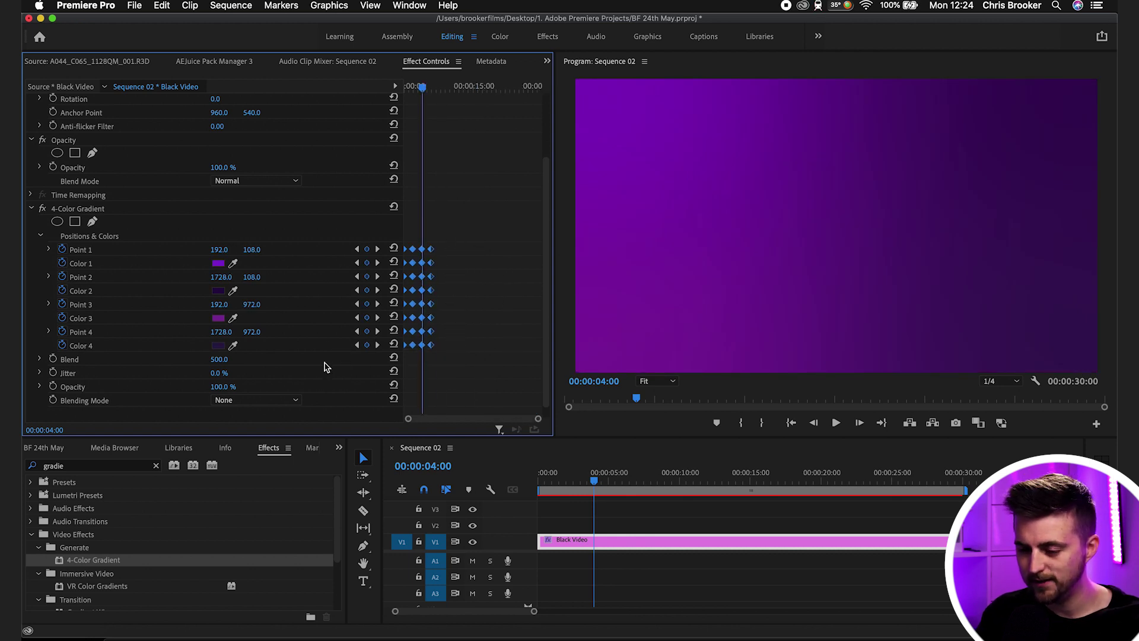
pyautogui.moveTo(438, 87); pyautogui.dragTo(482, 84)
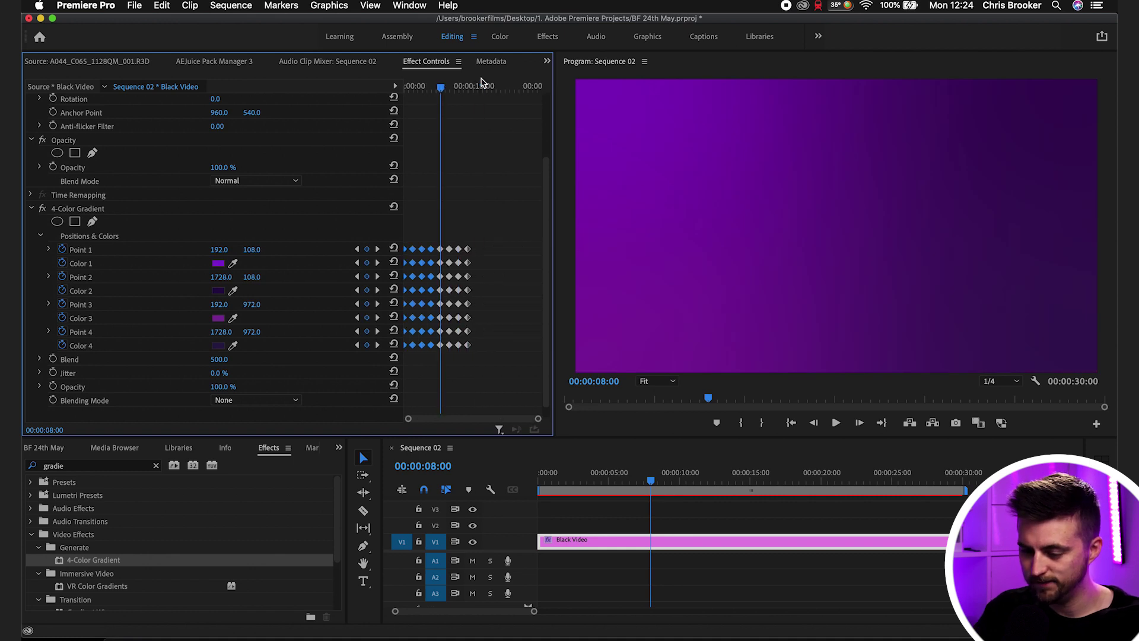
pyautogui.moveTo(481, 78); pyautogui.dragTo(281, 104)
pyautogui.press('-')
# Switch briefly to the clip's Metadata panel and back to Effect Controls
pyautogui.click(483, 62)
pyautogui.click(433, 61)
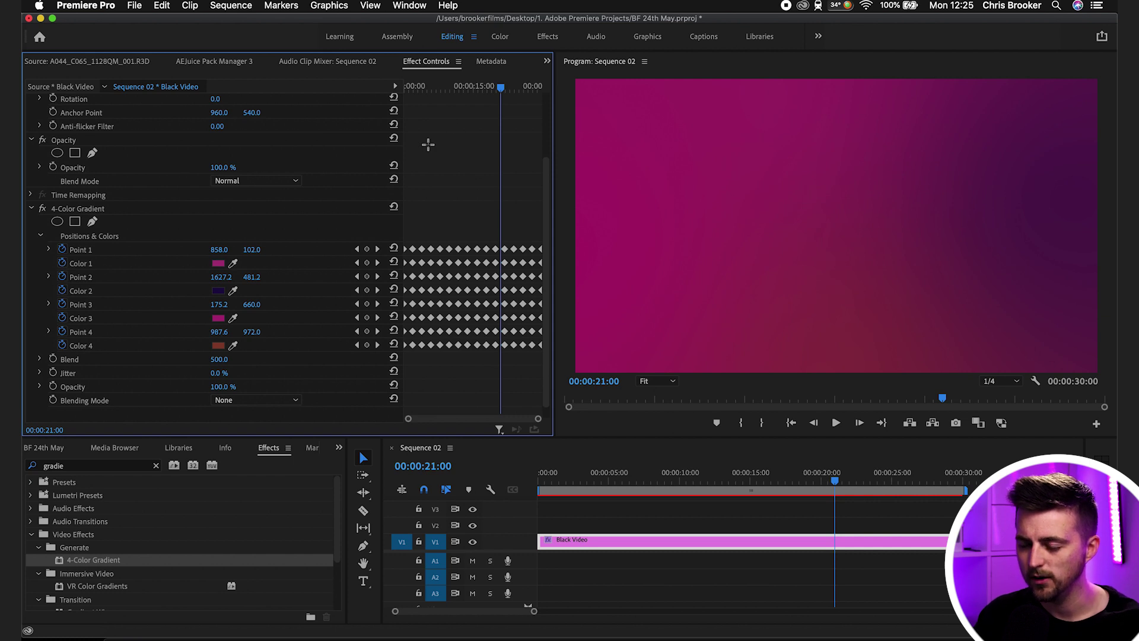
# Maximize the Effect Controls panel to full window and select all Color 1 keyframes
pyautogui.click(409, 6)
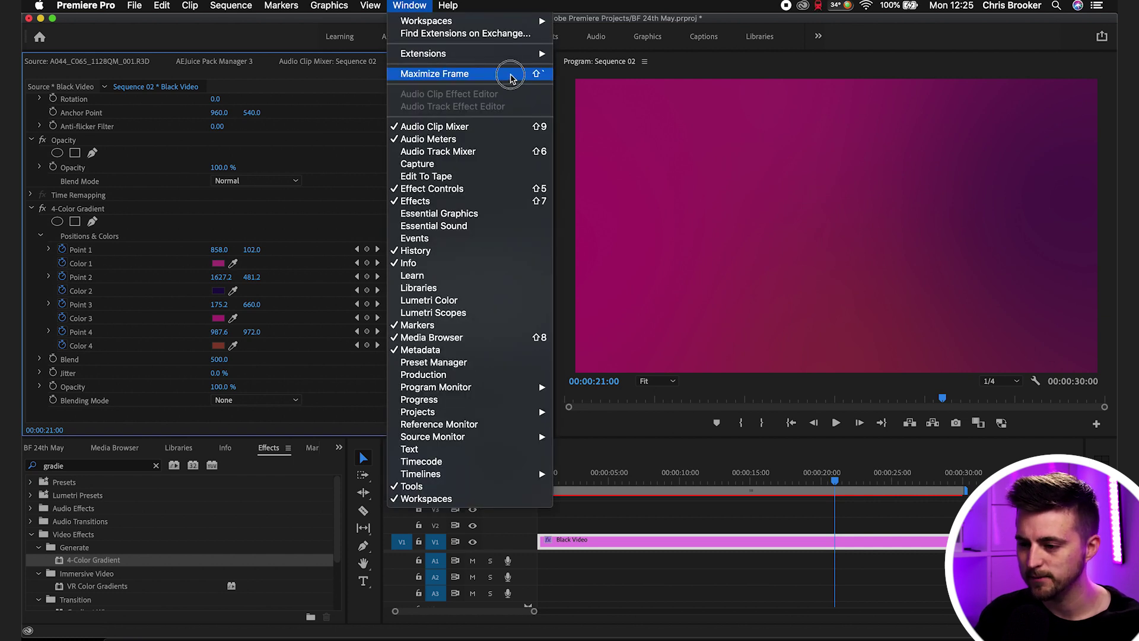
pyautogui.click(509, 74)
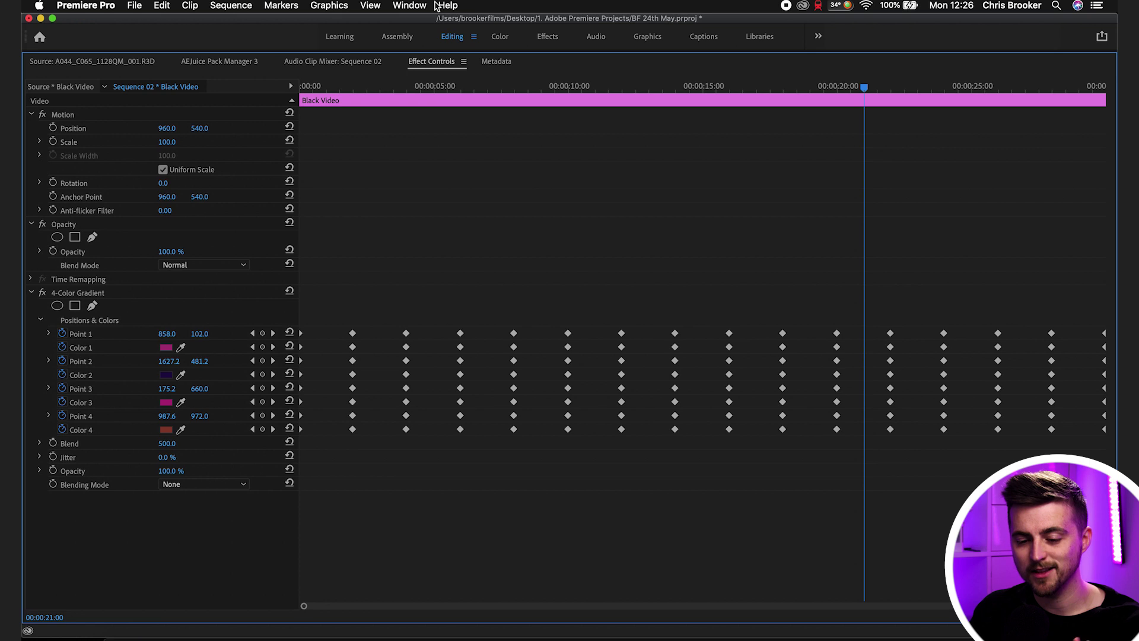
pyautogui.click(85, 350)
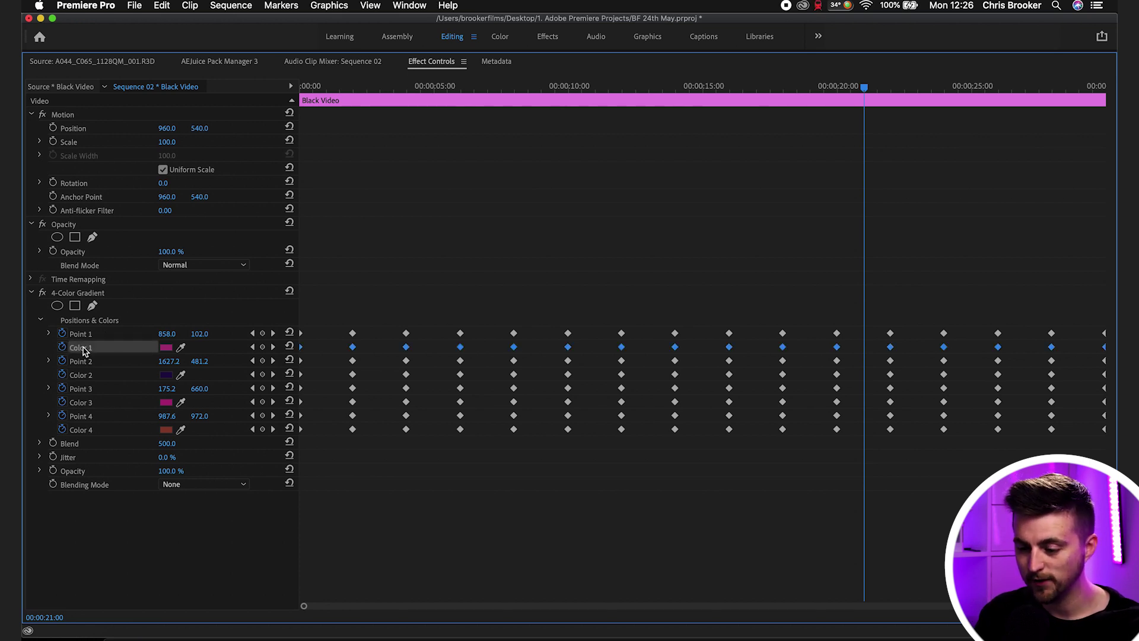
# Apply Ease In temporal interpolation to the Point 1 and Point 2 keyframes
pyautogui.rightClick(461, 350)
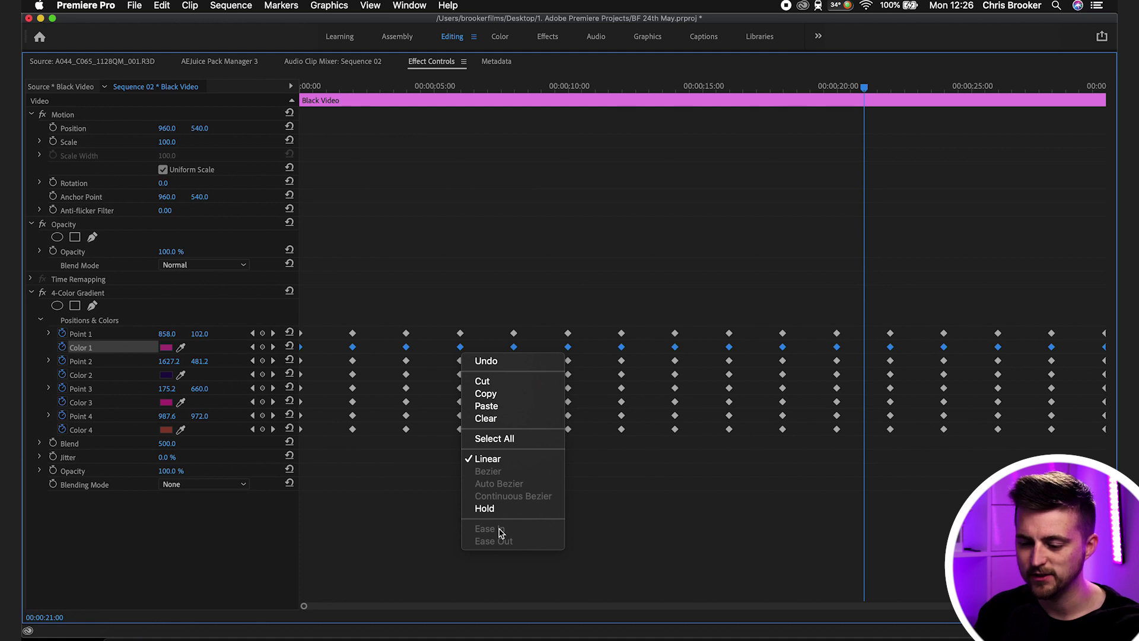
pyautogui.press('Escape')
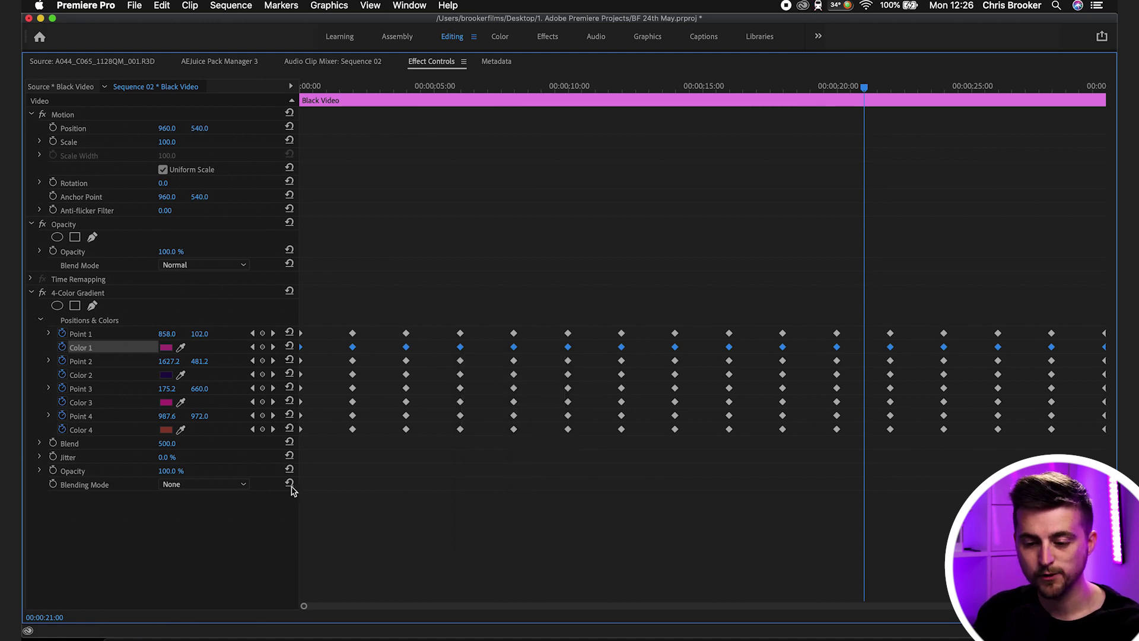
pyautogui.click(80, 336)
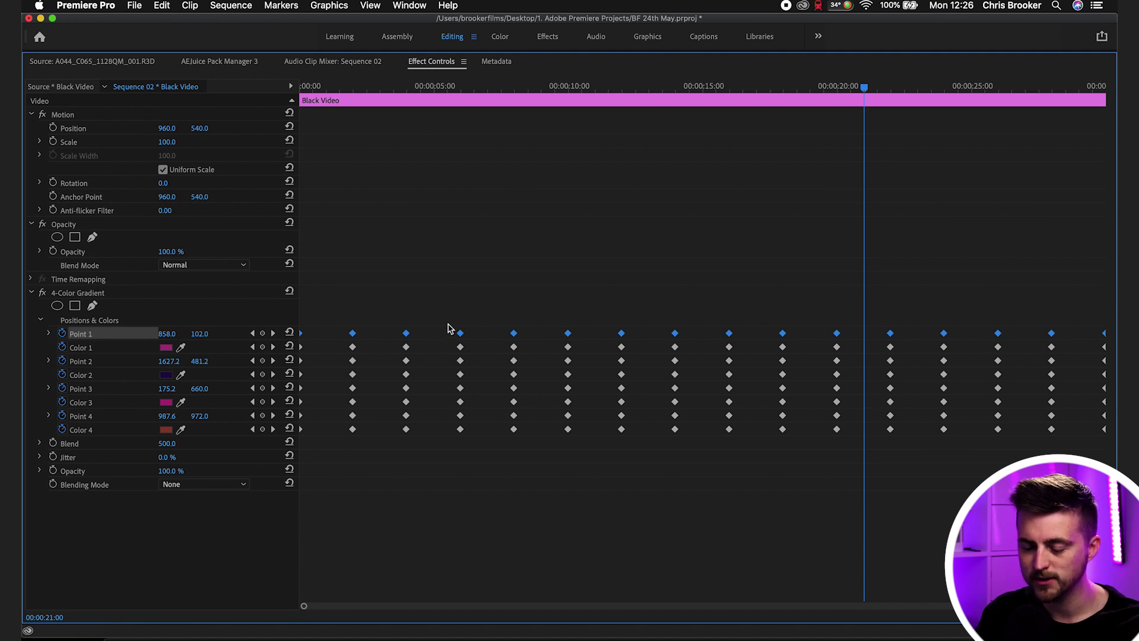
pyautogui.rightClick(407, 337)
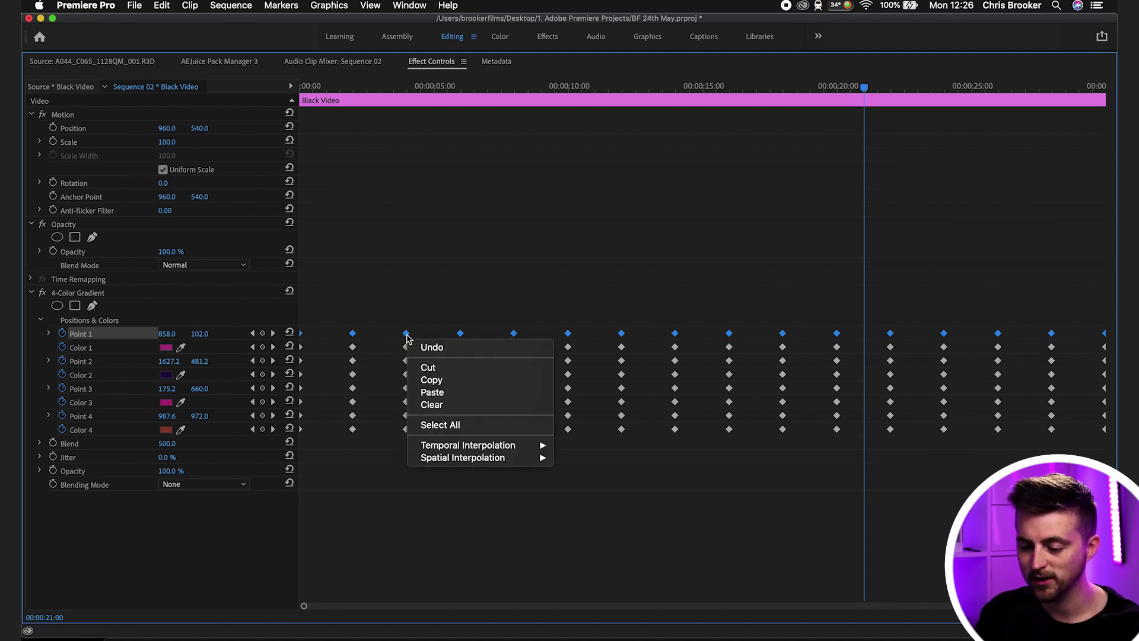
pyautogui.moveTo(519, 446)
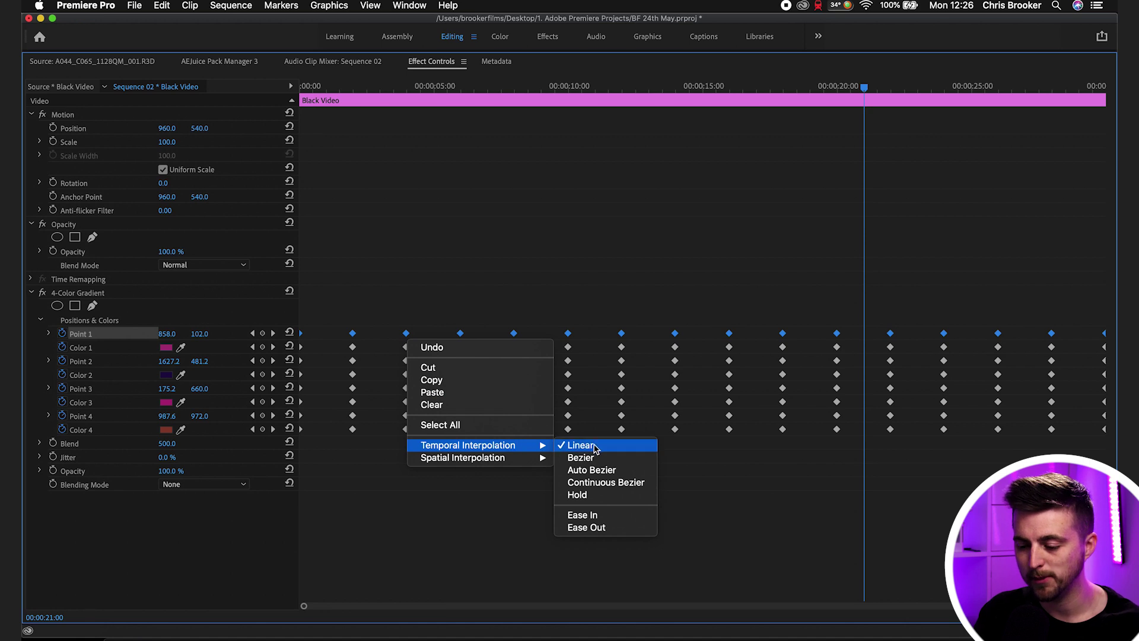
pyautogui.click(583, 515)
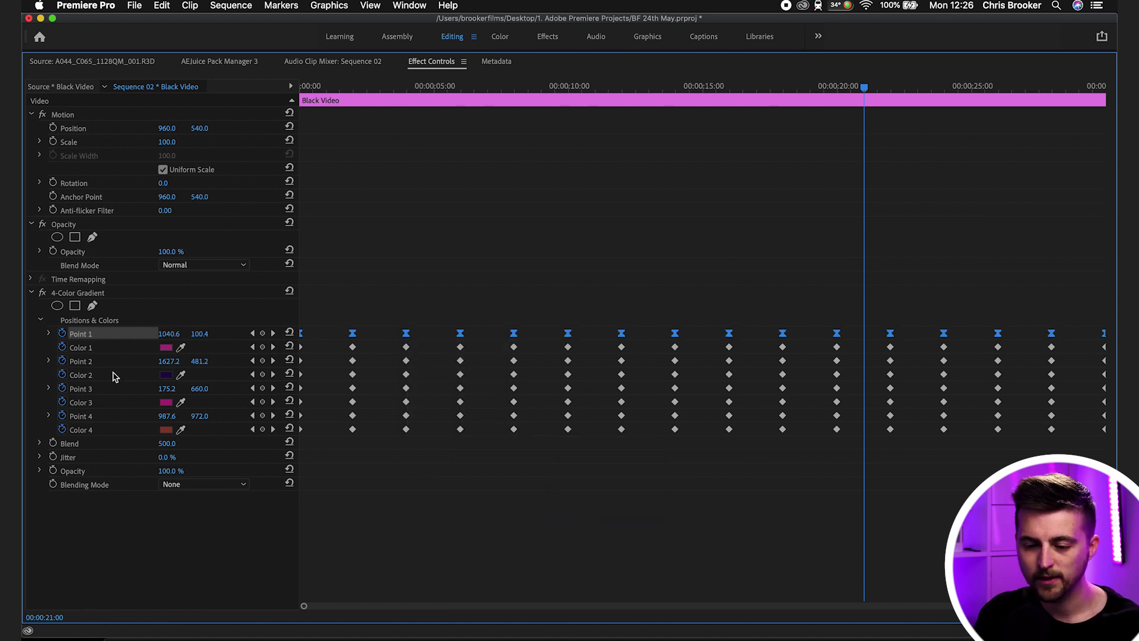
pyautogui.click(83, 362)
pyautogui.rightClick(407, 362)
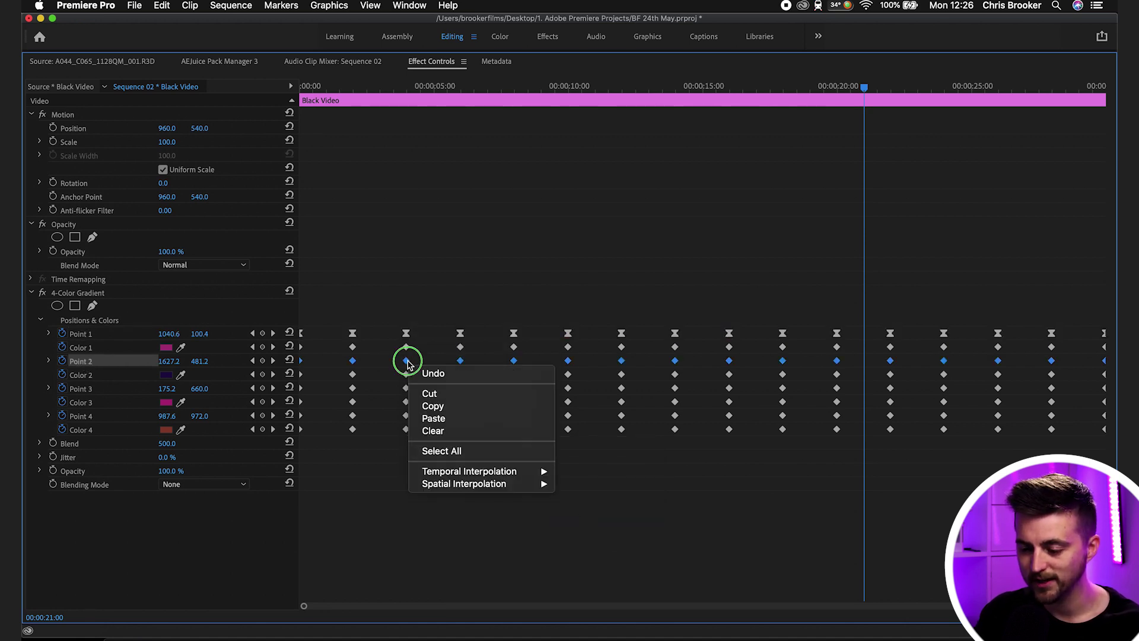
pyautogui.moveTo(525, 473)
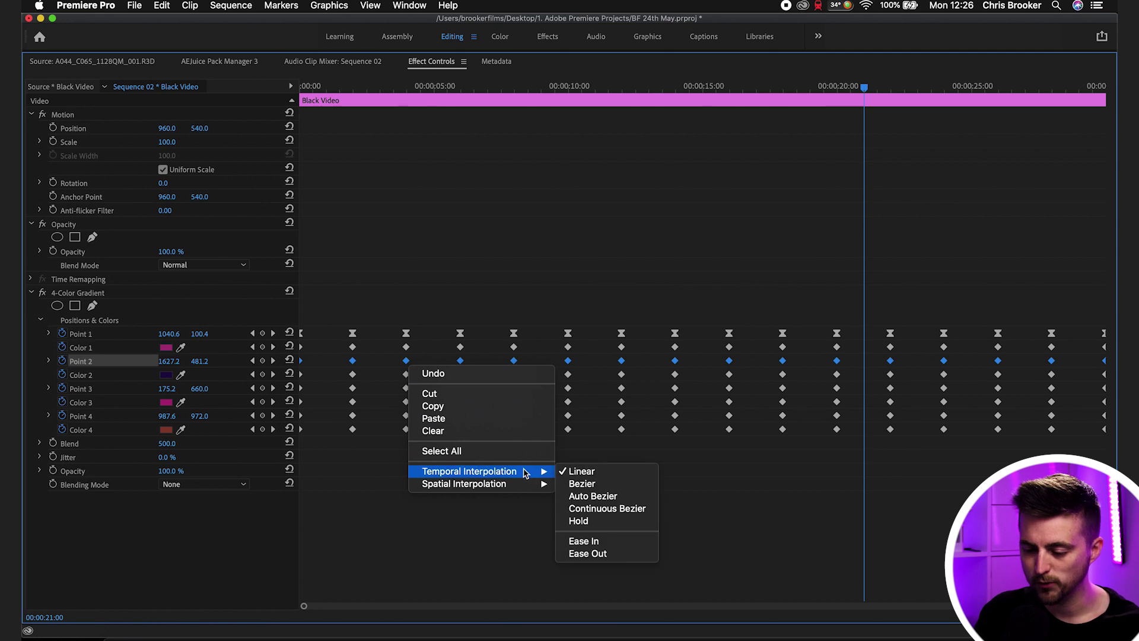
pyautogui.click(585, 541)
# Ease in the Point 3 and Point 4 keyframes, then restore the enlarged panel's frame size
pyautogui.click(92, 390)
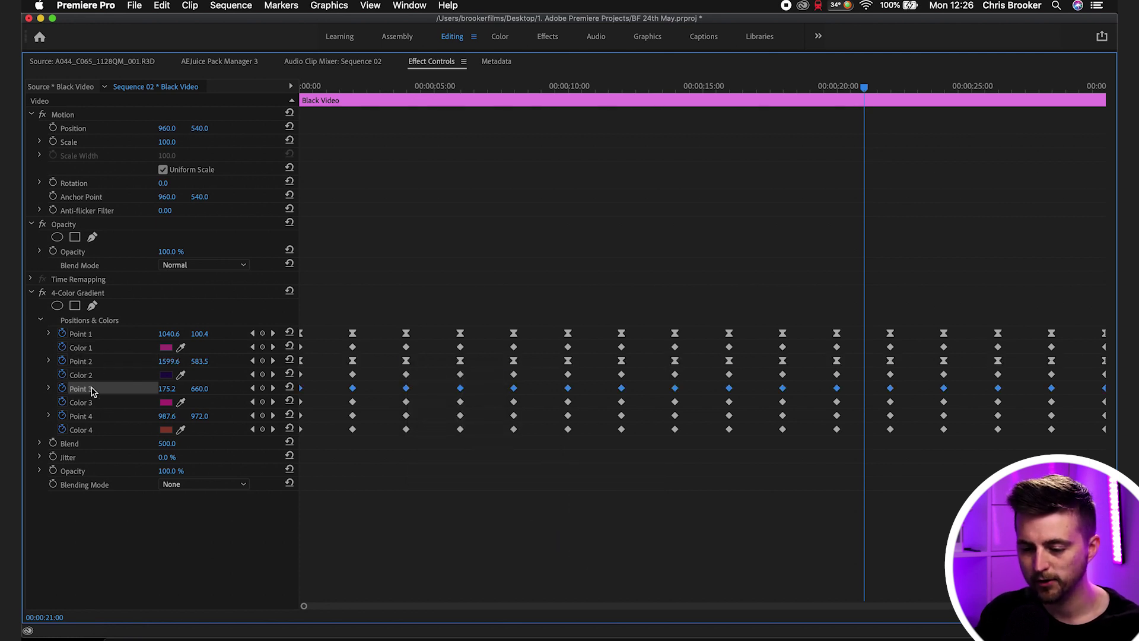
pyautogui.rightClick(405, 393)
pyautogui.moveTo(512, 503)
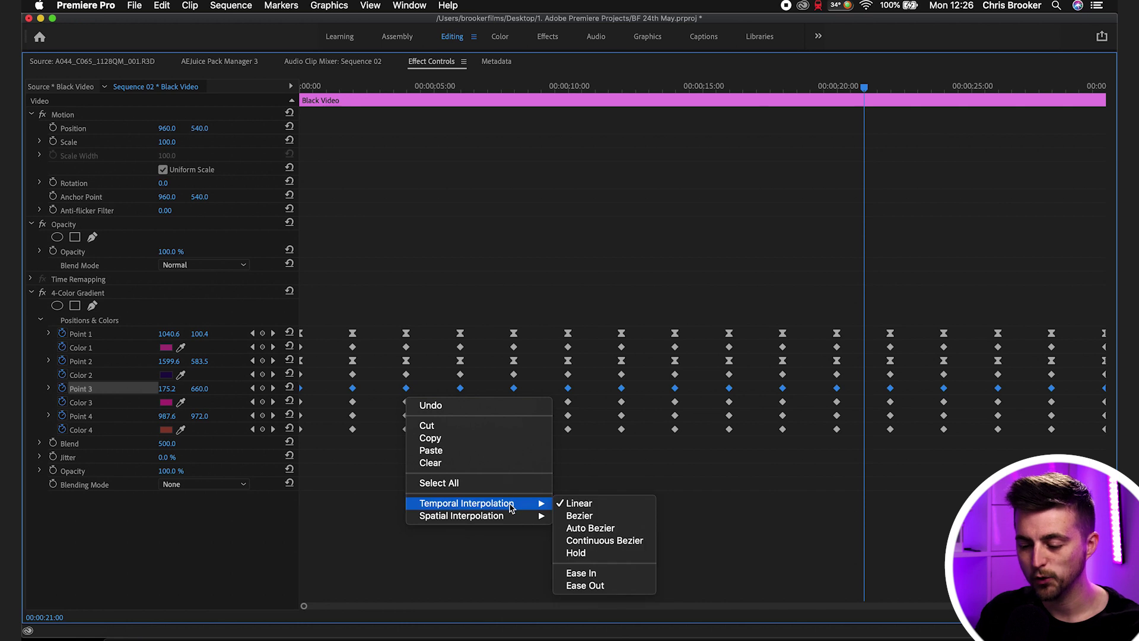
pyautogui.click(582, 573)
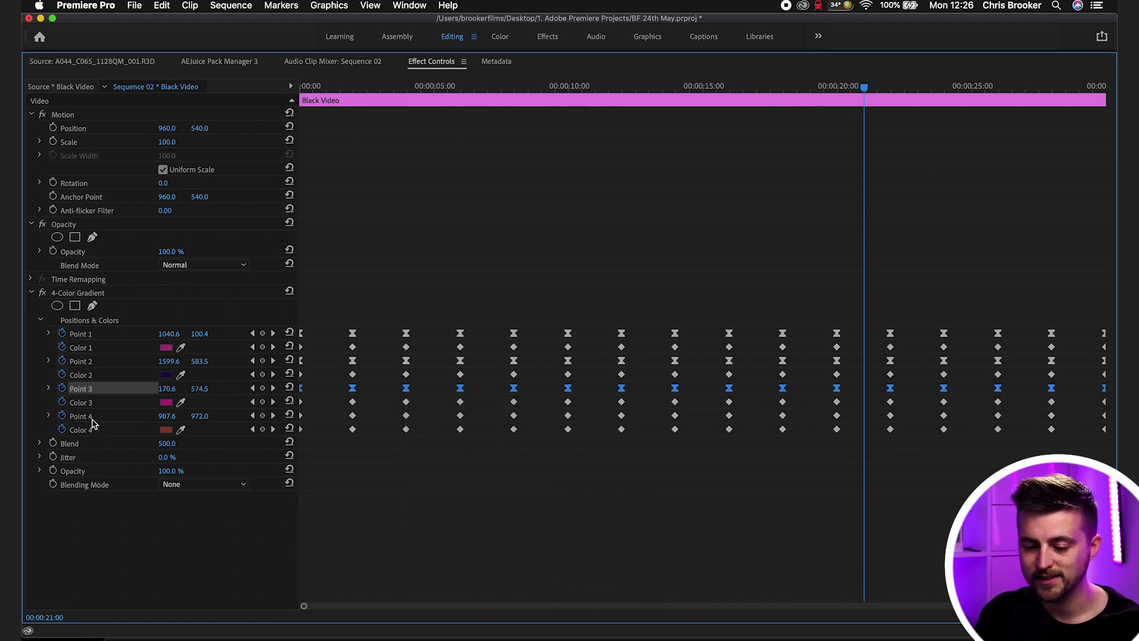
pyautogui.click(88, 418)
pyautogui.rightClick(407, 416)
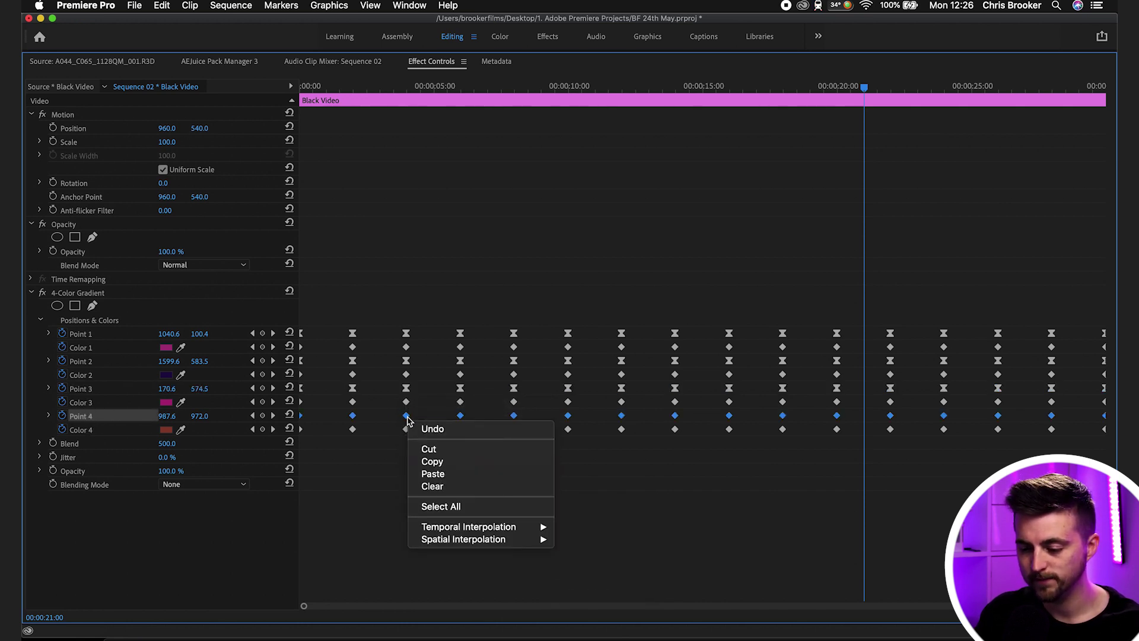
pyautogui.moveTo(504, 527)
pyautogui.click(575, 597)
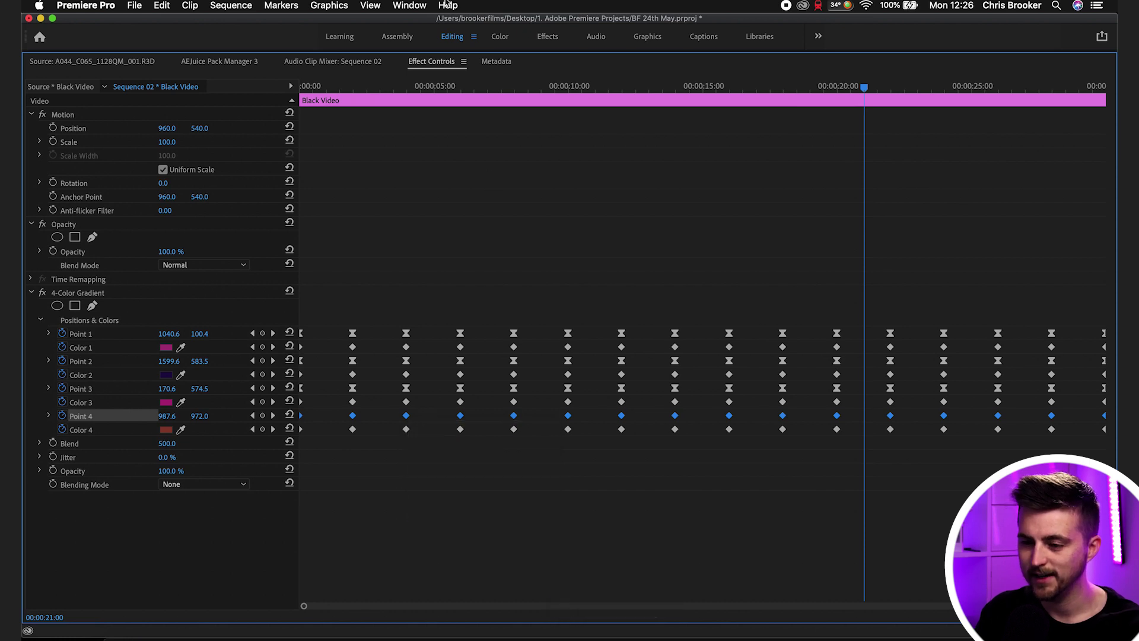
pyautogui.click(415, 6)
pyautogui.click(450, 79)
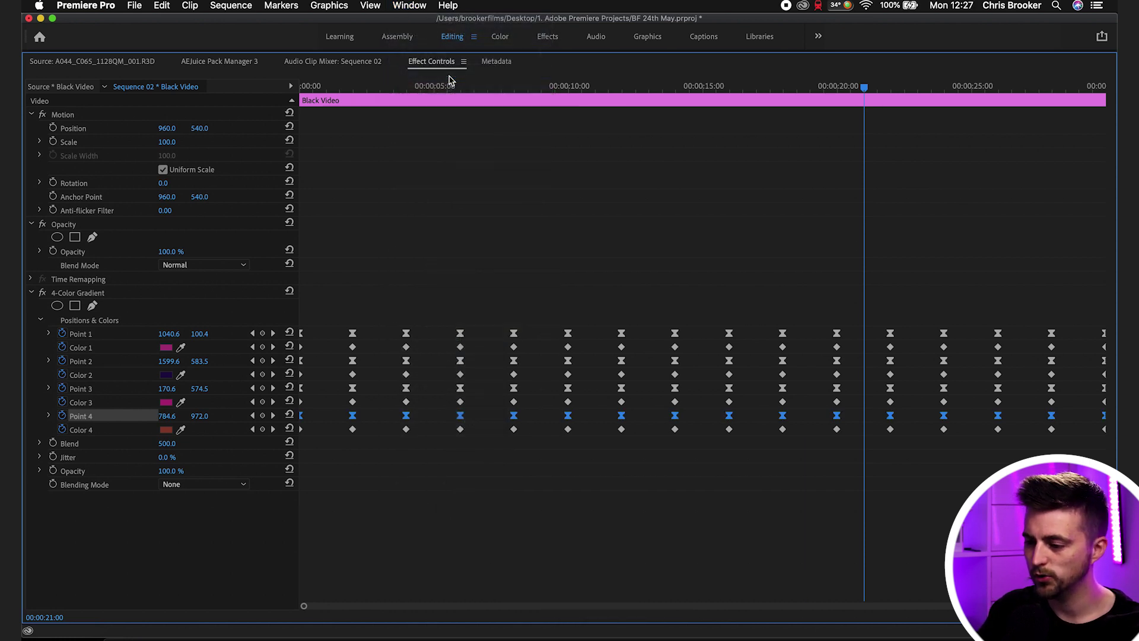
pyautogui.press('Home')
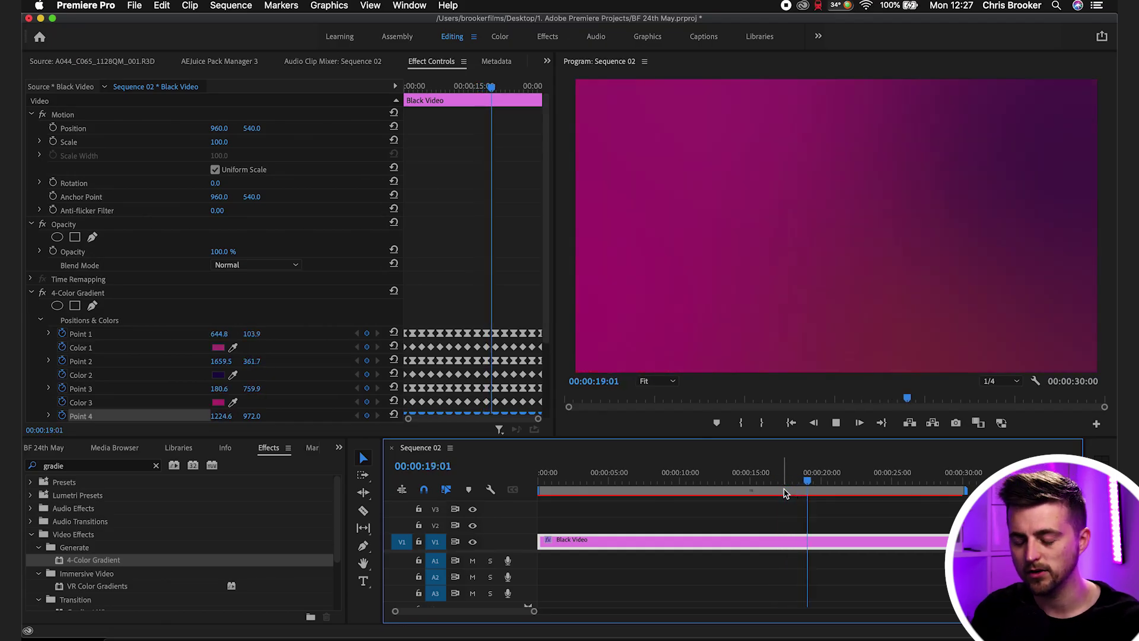
pyautogui.press('space')
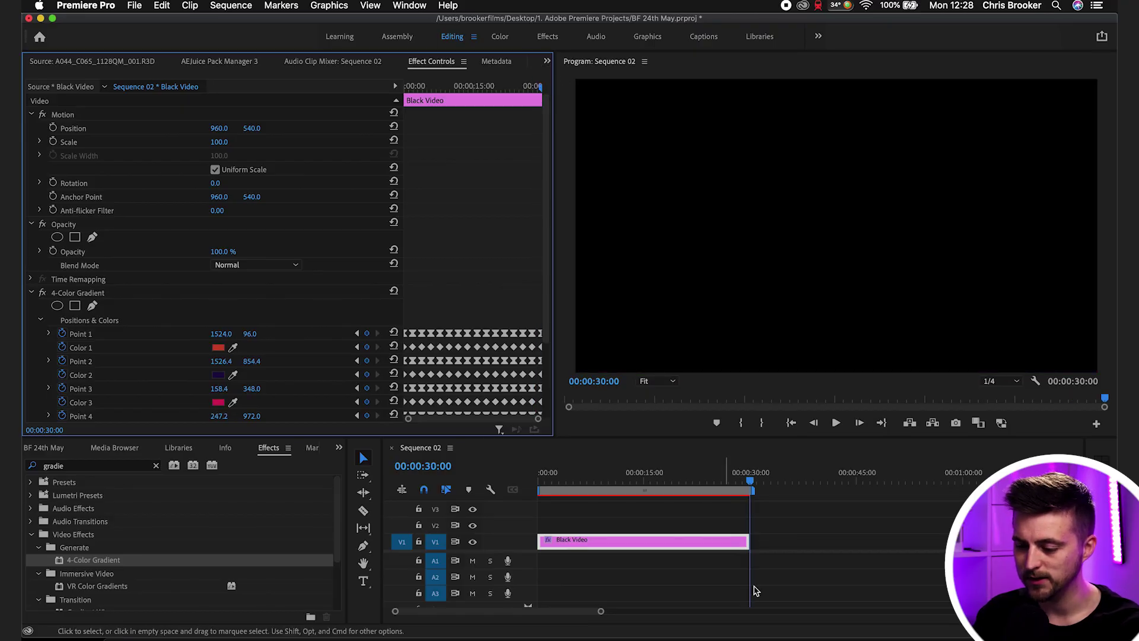
# Paste a copy of the gradient clip at 00:00:30:00 and find where the colours return to purple
pyautogui.click(664, 544)
pyautogui.press('super+c')
pyautogui.press('super+v')
pyautogui.press('=')
pyautogui.press('=')
pyautogui.press('=')
pyautogui.press('=')
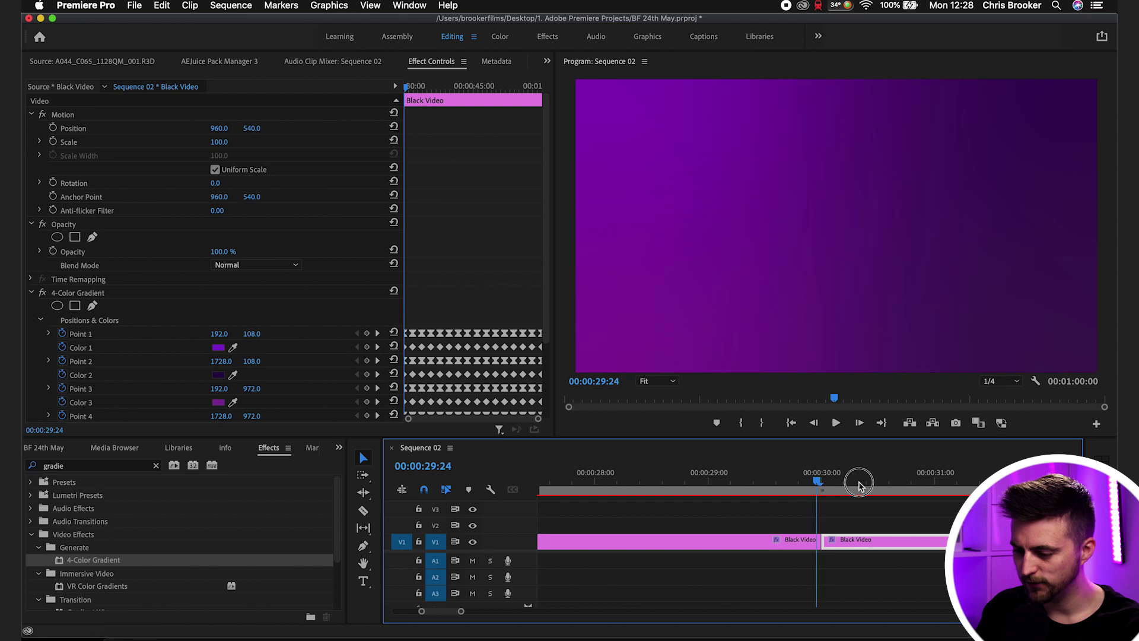
pyautogui.click(828, 473)
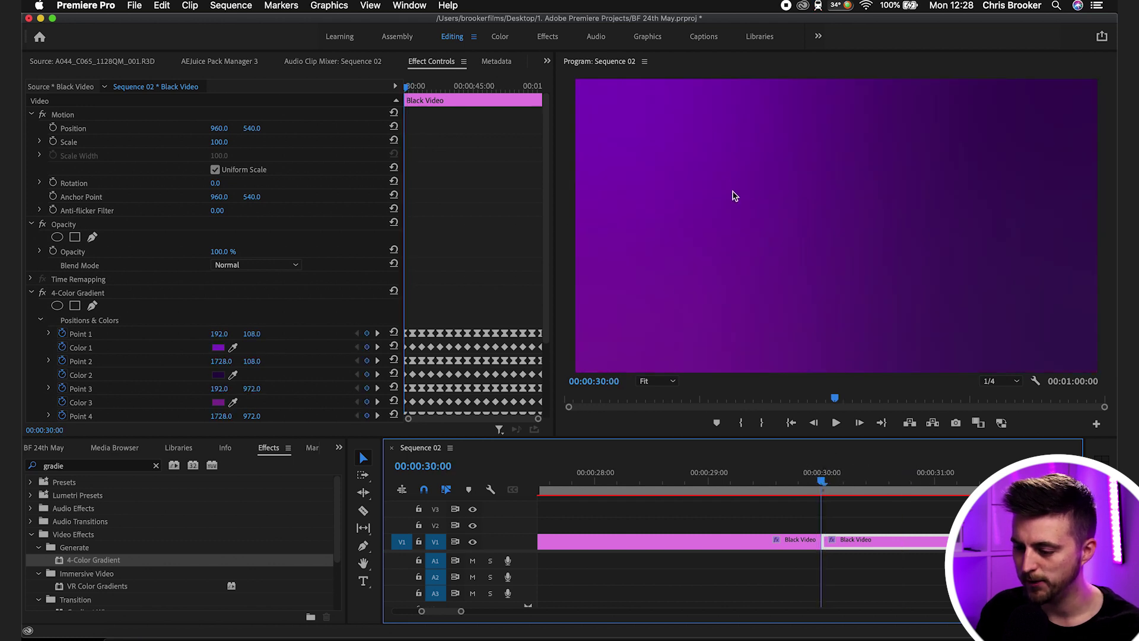
pyautogui.click(779, 546)
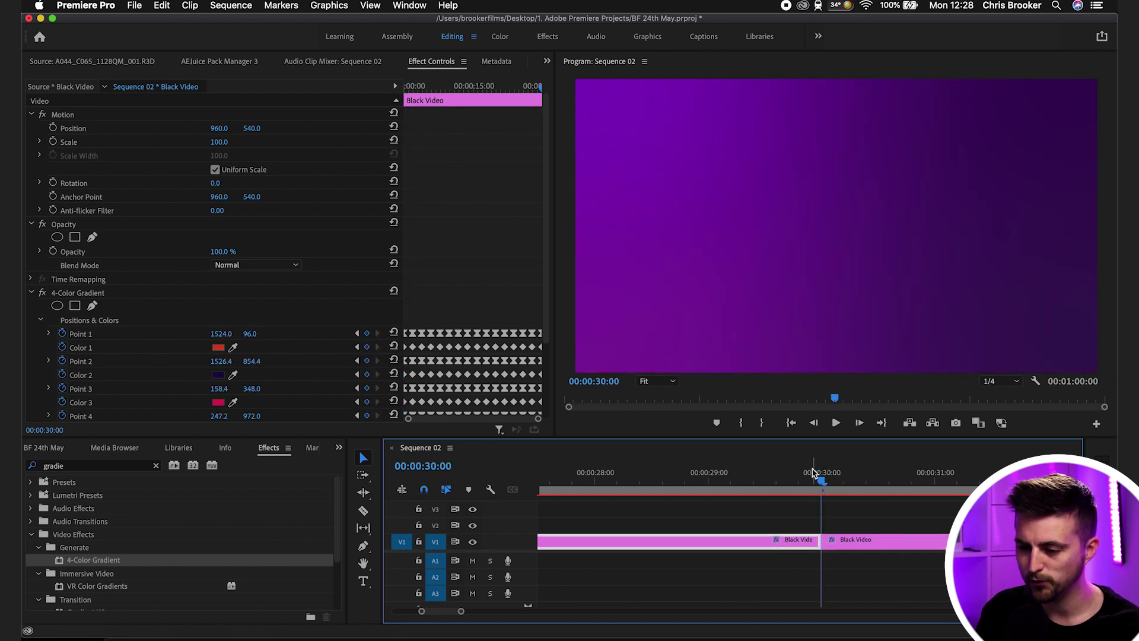
pyautogui.click(786, 473)
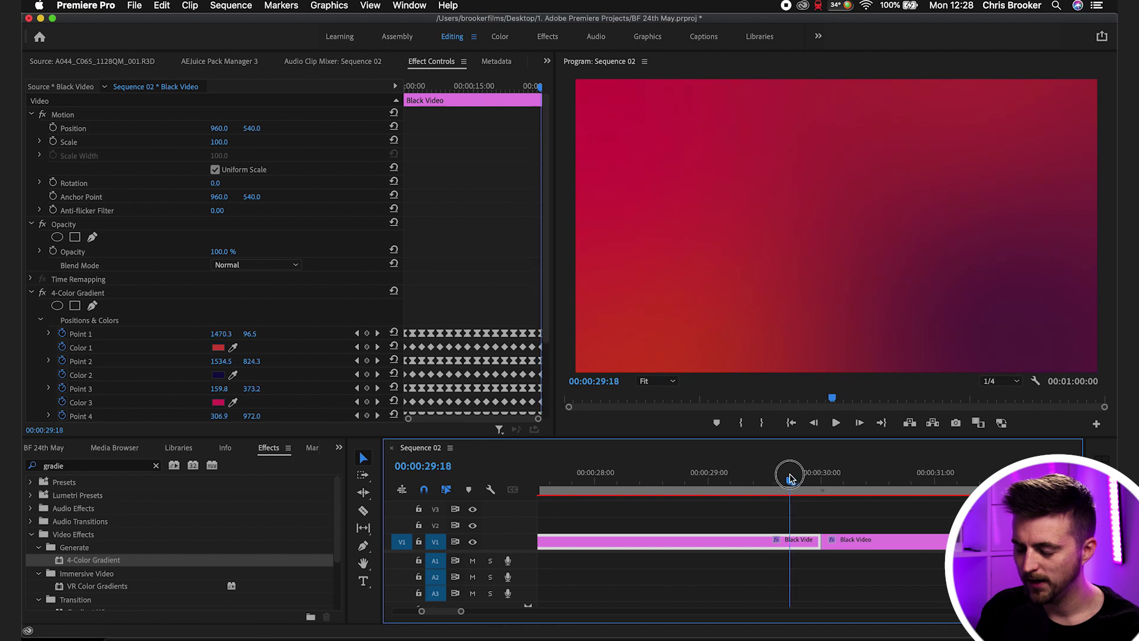
pyautogui.click(542, 296)
pyautogui.scroll(5, 522, 250)
pyautogui.moveTo(496, 88); pyautogui.dragTo(468, 92)
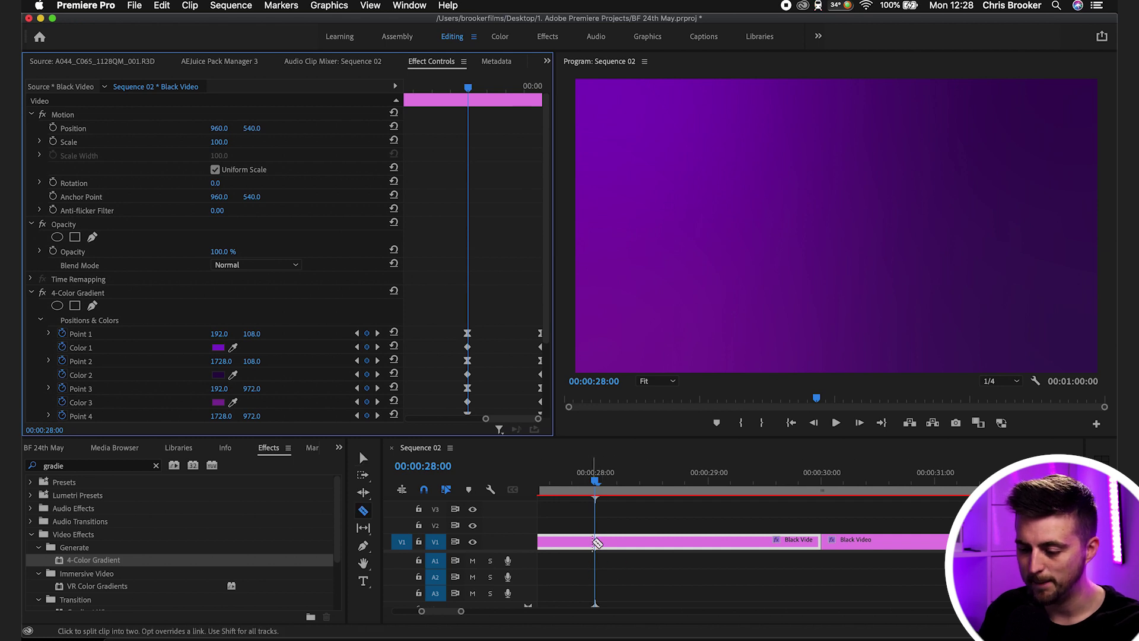
# Razor the first clip at 00:00:28:00 and ripple delete the leftover part
pyautogui.click(595, 541)
pyautogui.press('v')
pyautogui.click(674, 543)
pyautogui.press('Delete')
pyautogui.click(674, 542)
pyautogui.press('Delete')
# Play across the join between the two gradient clips to check the loop
pyautogui.press('-')
pyautogui.press('-')
pyautogui.press('-')
pyautogui.press('-')
pyautogui.press('-')
pyautogui.press('=')
pyautogui.press('=')
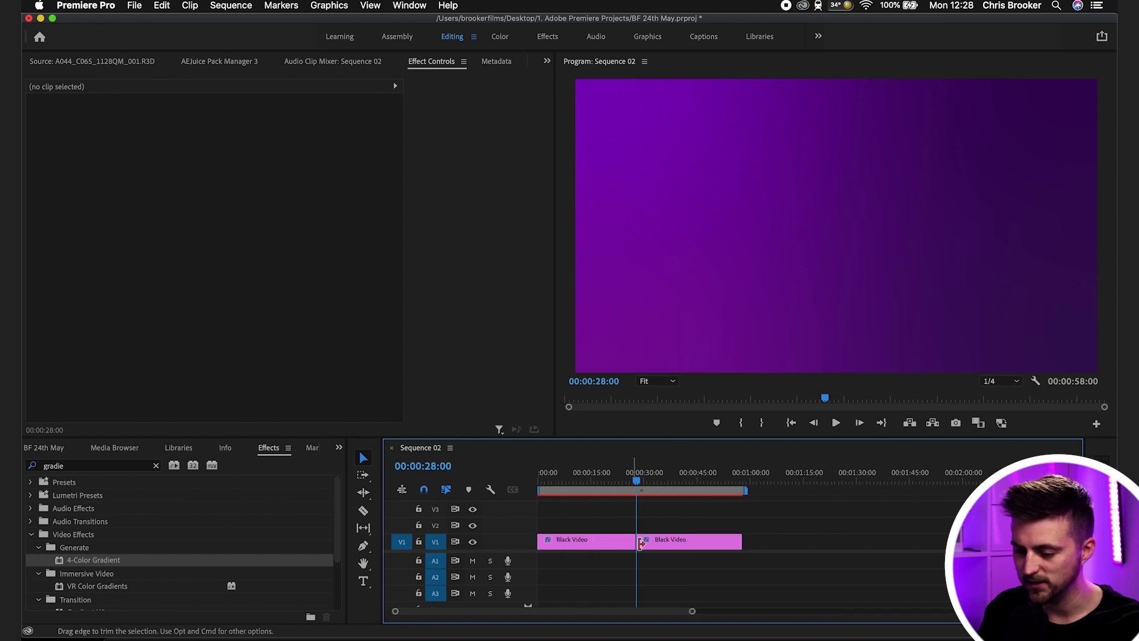
pyautogui.press('space')
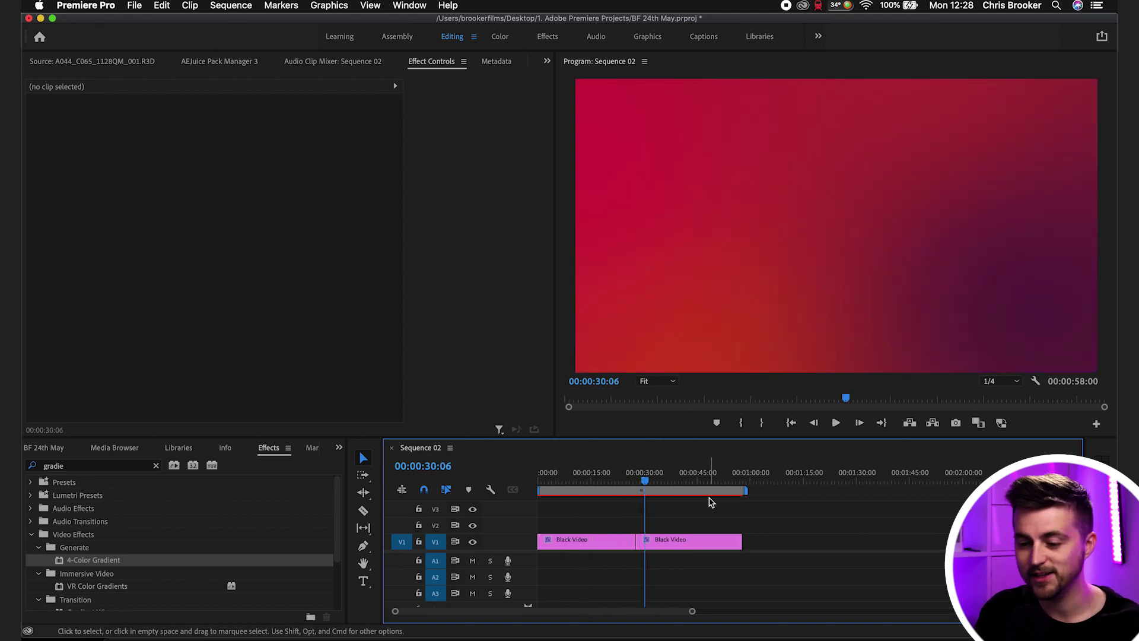
pyautogui.click(624, 482)
pyautogui.press('space')
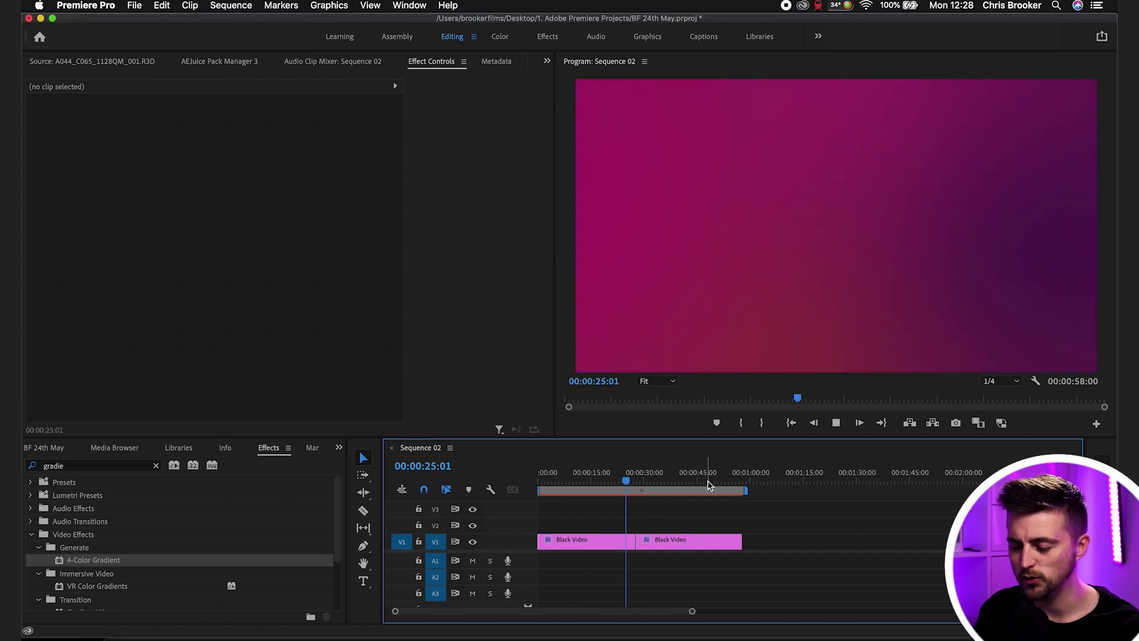
# Paste copies of both gradient clips after the pair and butt them together with no gap
pyautogui.moveTo(670, 523); pyautogui.dragTo(536, 570)
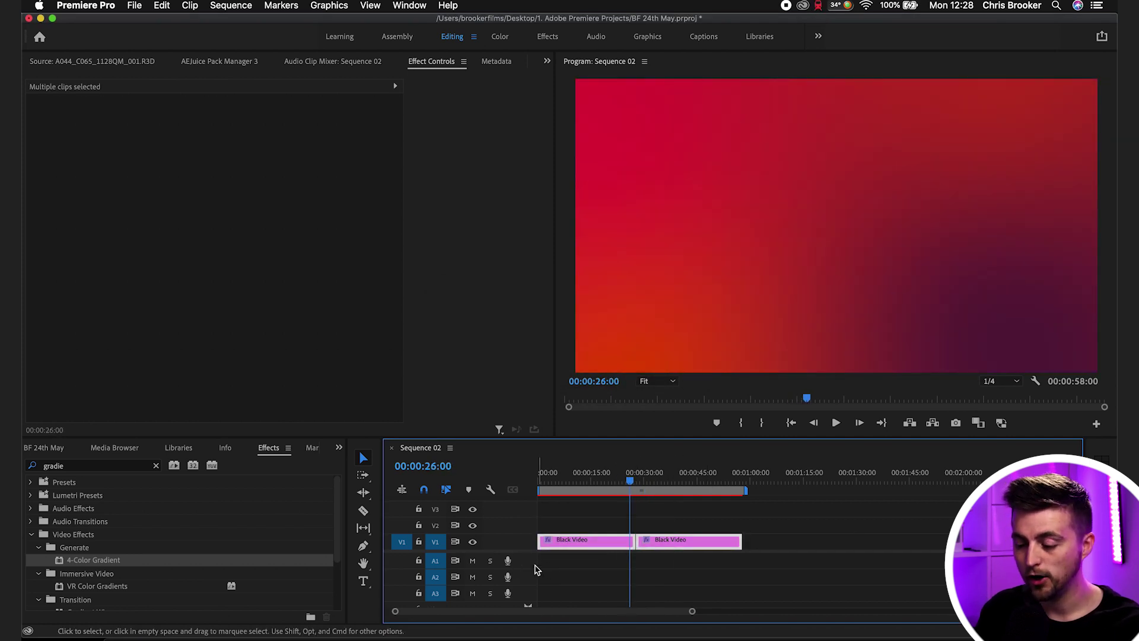
pyautogui.click(786, 481)
pyautogui.press('super+v')
pyautogui.moveTo(786, 481); pyautogui.dragTo(756, 484)
pyautogui.press('=')
pyautogui.press('-')
pyautogui.moveTo(960, 543); pyautogui.dragTo(866, 545)
pyautogui.press('space')
# Paste the four clips again at the sequence end, making eight clips running about 3:43
pyautogui.press('-')
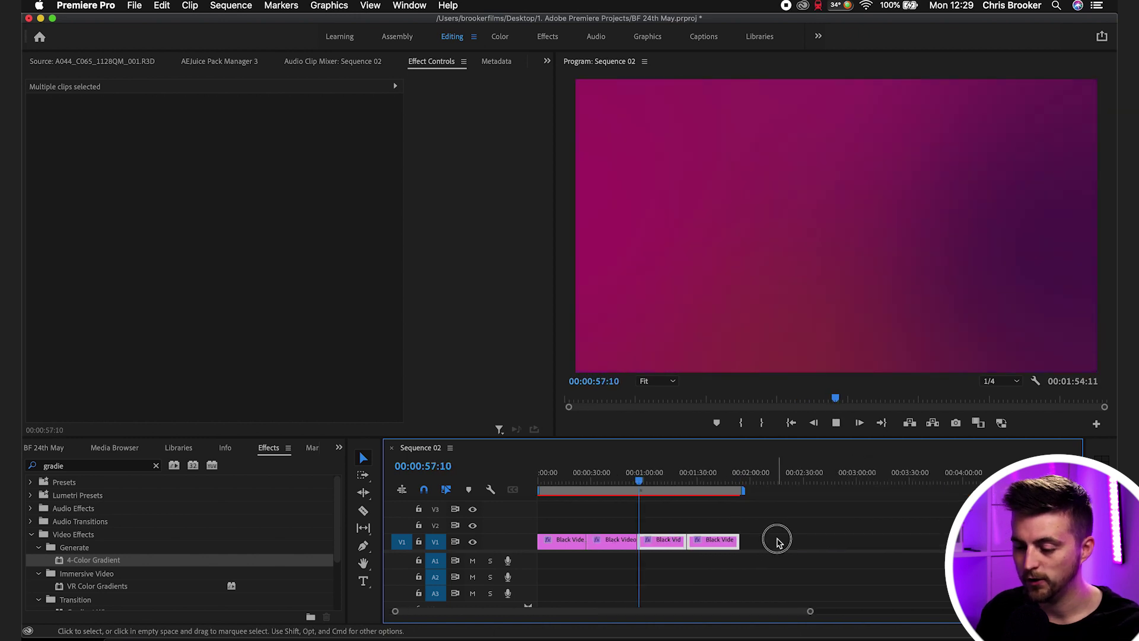
pyautogui.press('=')
pyautogui.moveTo(725, 471); pyautogui.dragTo(878, 496)
pyautogui.press('super+v')
pyautogui.press('-')
pyautogui.press('-')
pyautogui.moveTo(621, 472); pyautogui.dragTo(683, 479)
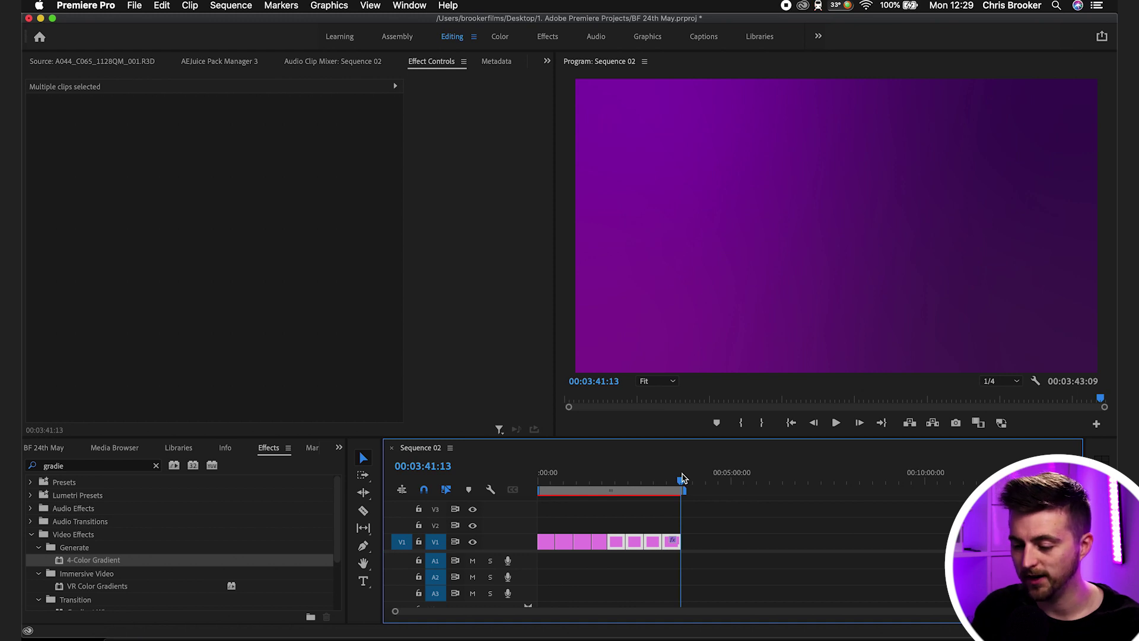
pyautogui.press('=')
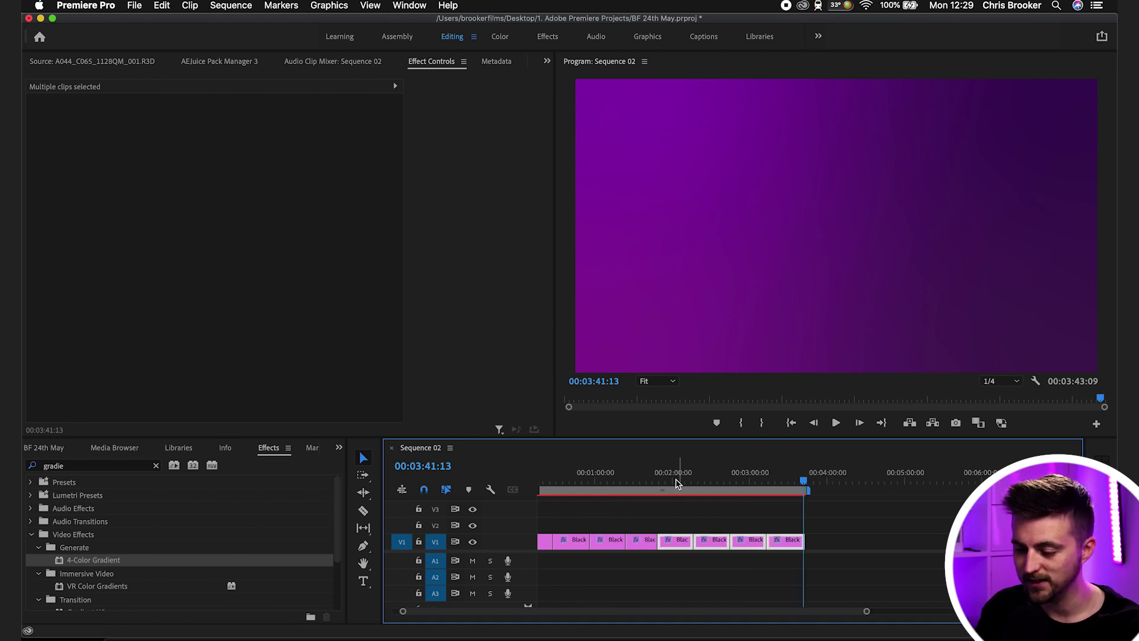
pyautogui.hscroll(-2, 672, 486)
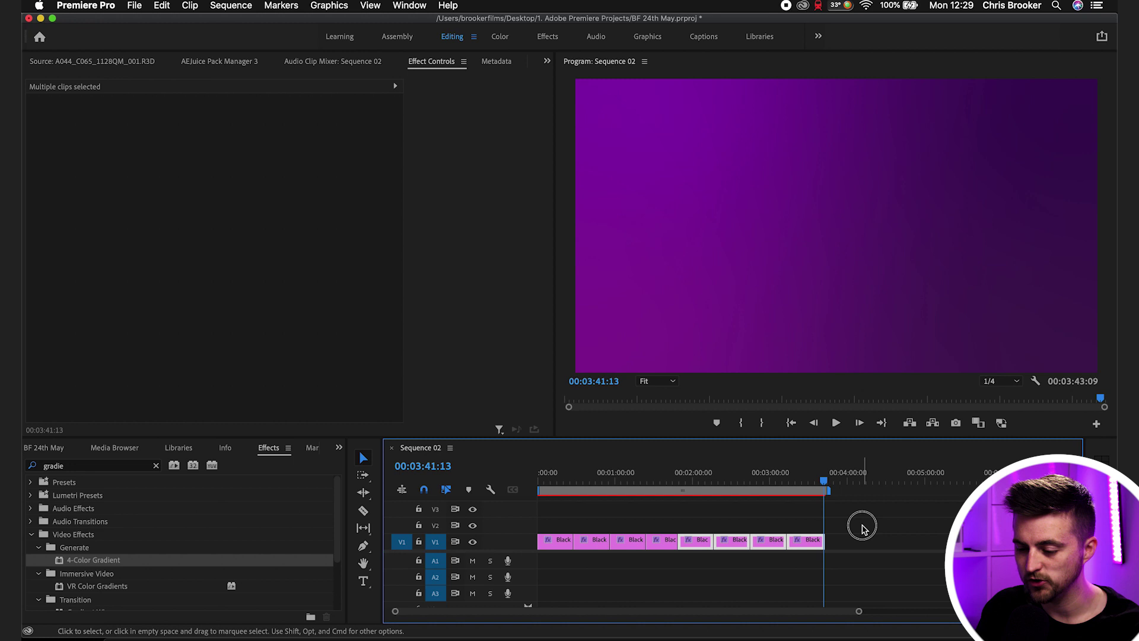
# Nest all eight V1 gradient clips into one sequence named 'Gradient'
pyautogui.moveTo(862, 528); pyautogui.dragTo(470, 543)
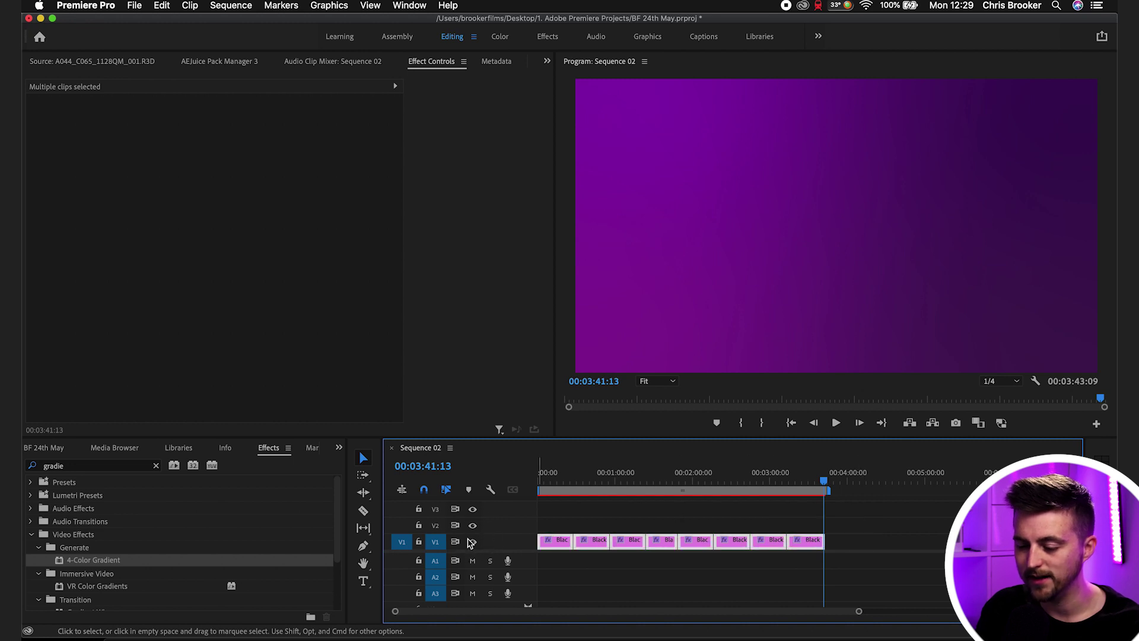
pyautogui.rightClick(599, 543)
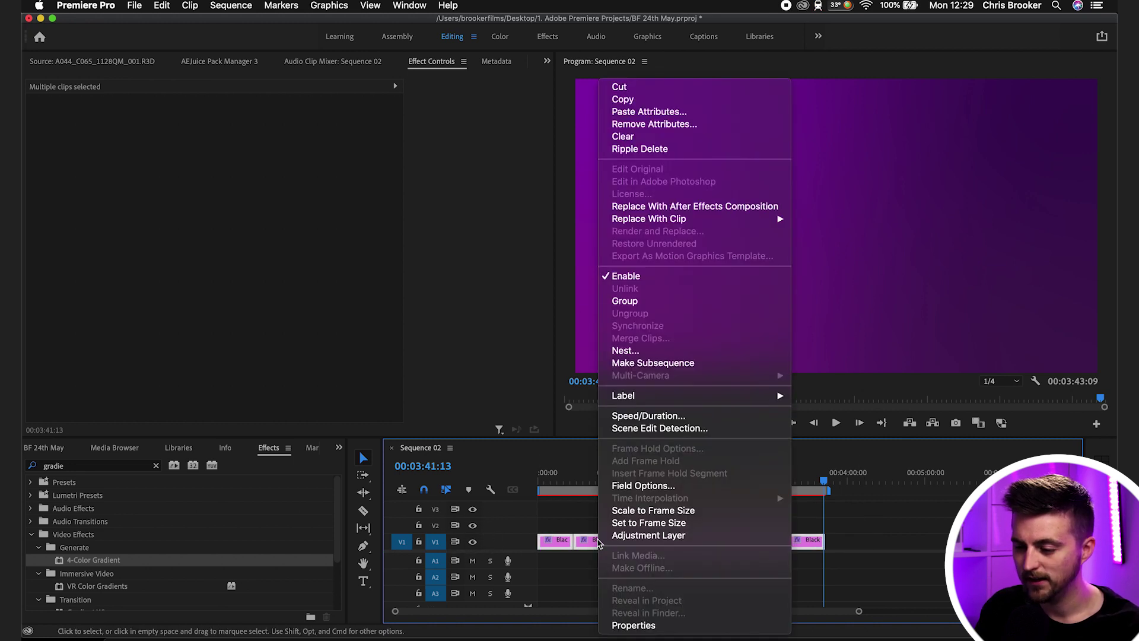
pyautogui.click(645, 350)
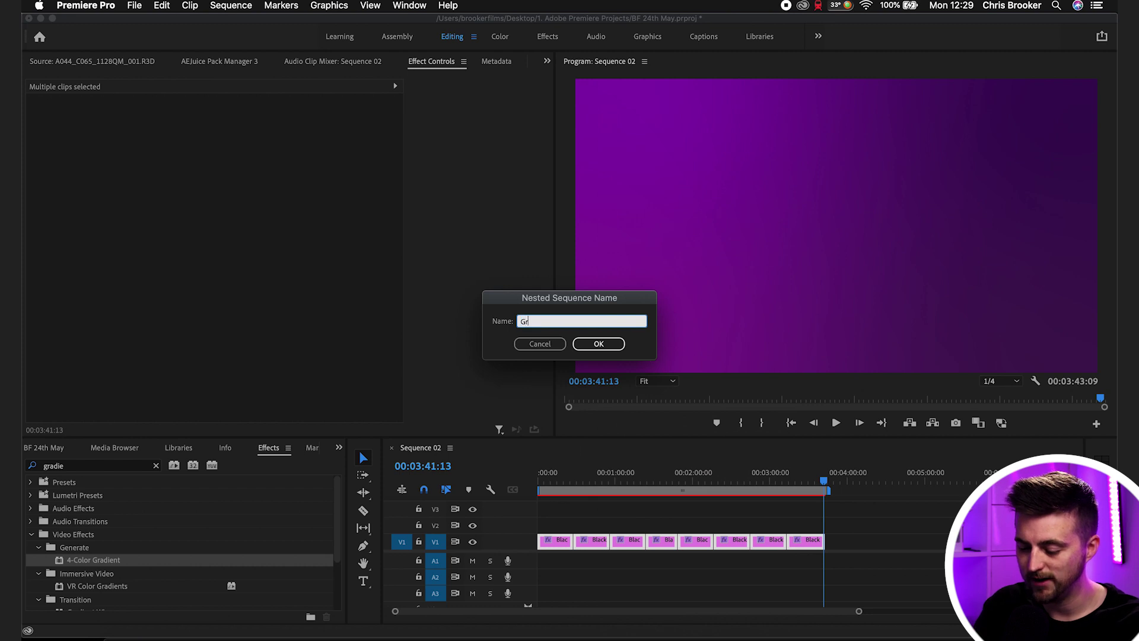
pyautogui.write('Gradient')
pyautogui.press('Return')
# Play the nested Gradient clip around the two-minute mark and select it to view its properties
pyautogui.moveTo(741, 479); pyautogui.dragTo(694, 473)
pyautogui.press('space')
pyautogui.click(718, 542)
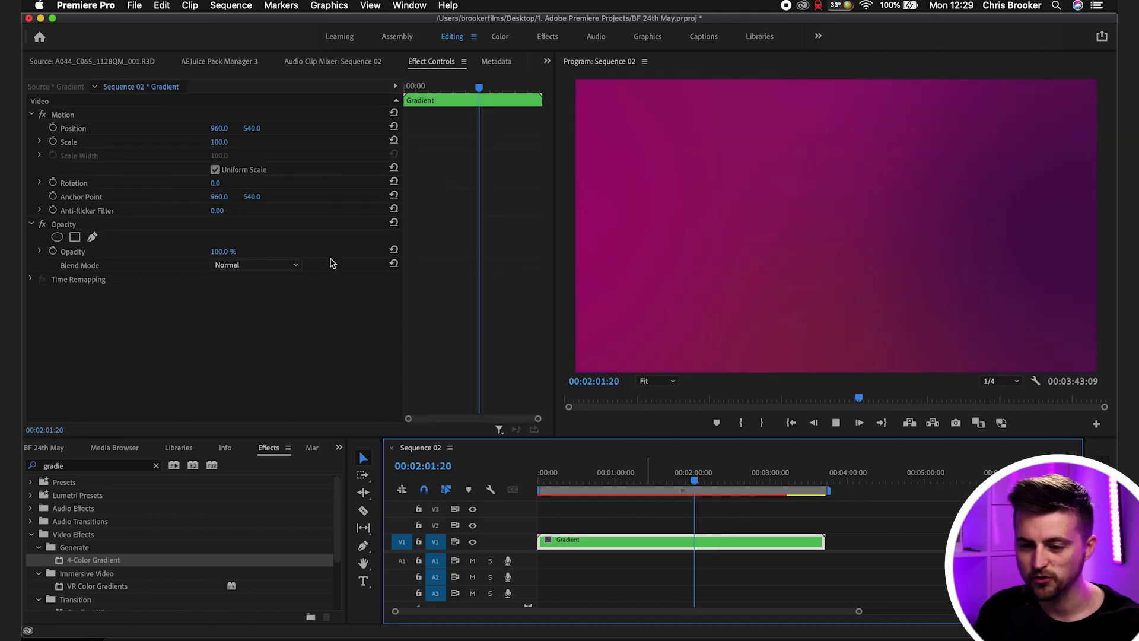
pyautogui.moveTo(217, 142); pyautogui.dragTo(238, 155)
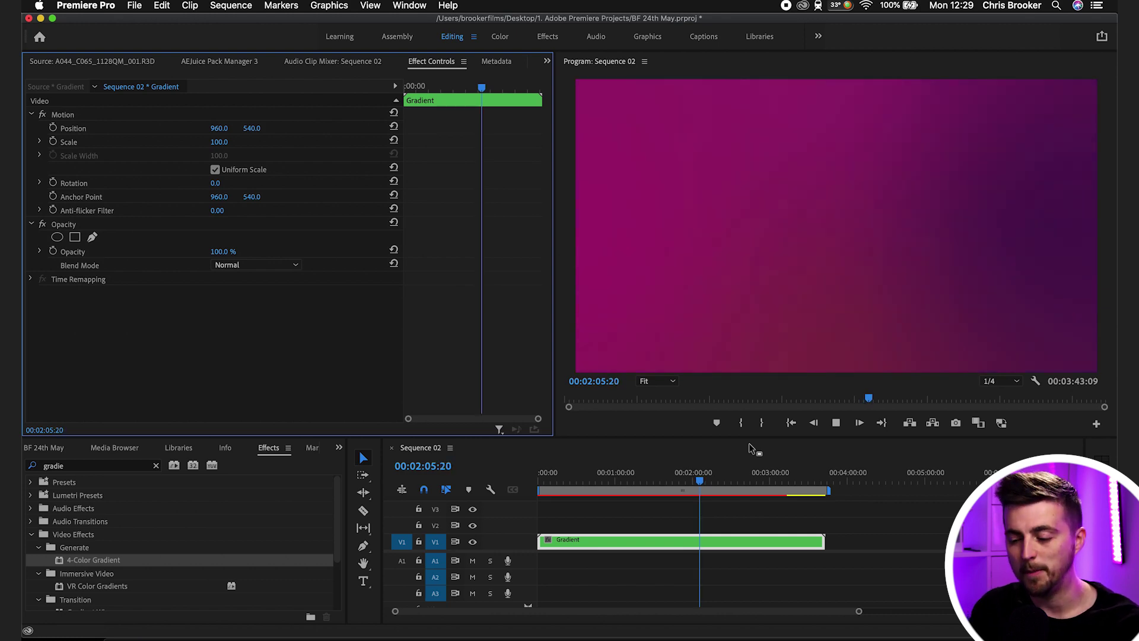